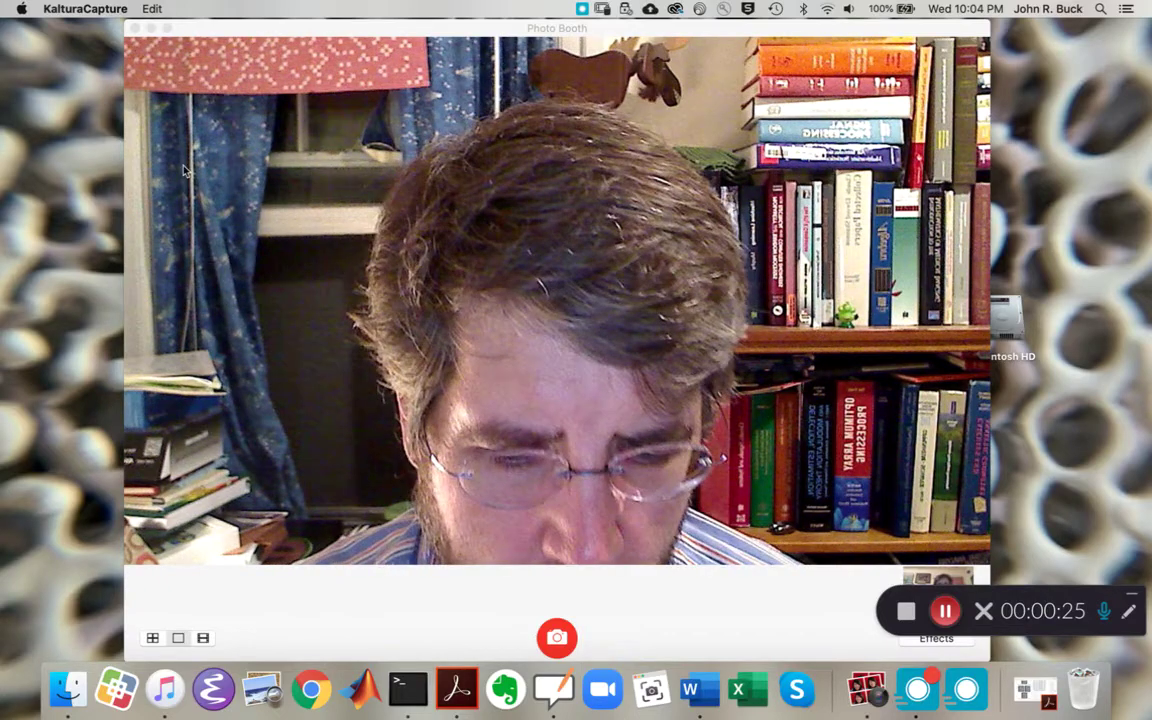
Step: Minimize the Photo Booth camera preview and bring OpenBoard's ECE 320 title slide forward
{"action": "left_click", "coordinate": [151, 28]}
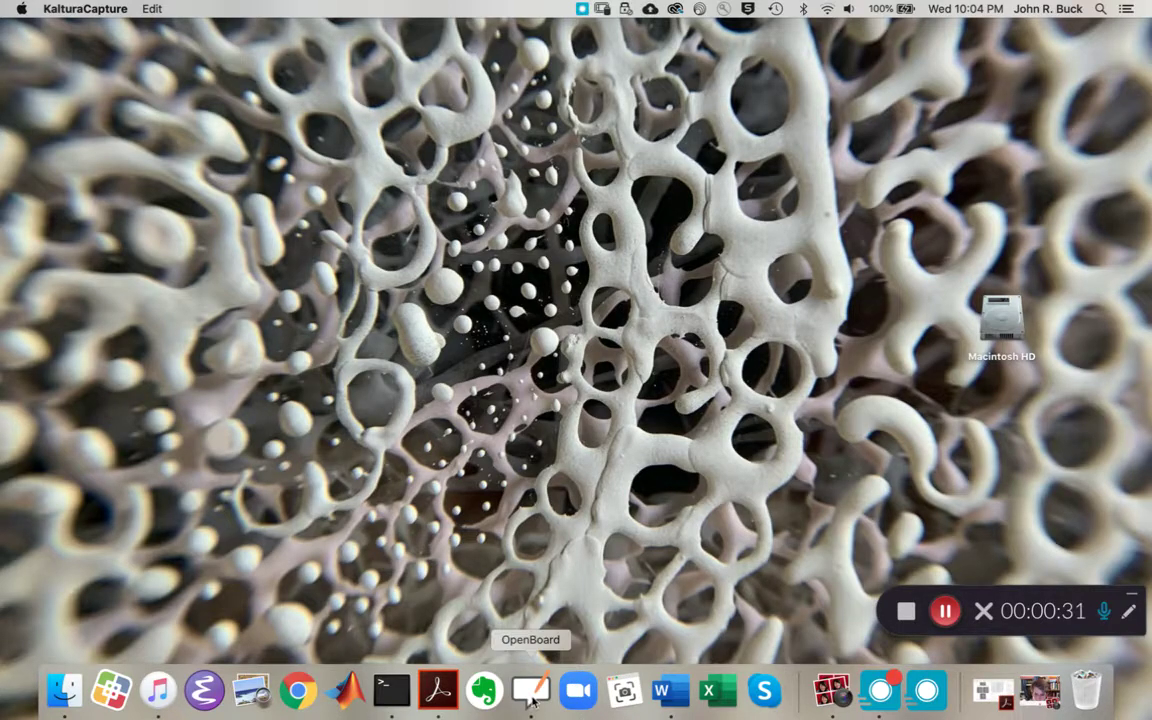
{"action": "left_click", "coordinate": [531, 692]}
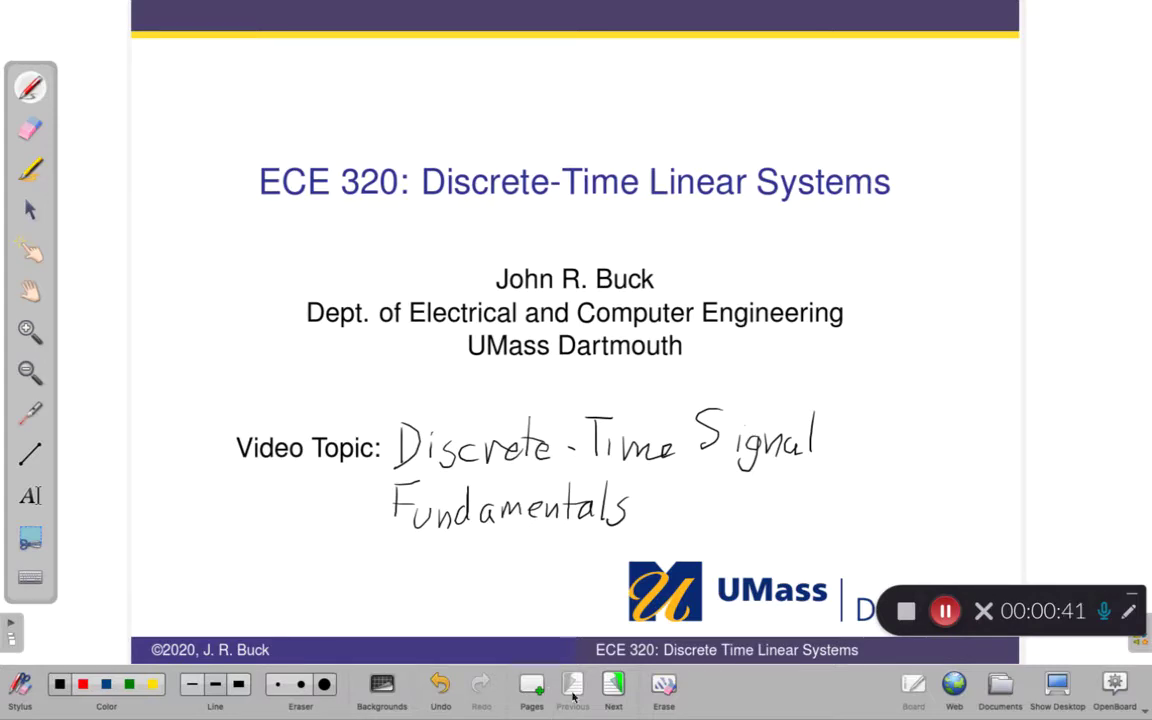
Step: On a new page, handwrite and underline the title 'Discrete-Time Signals'
{"action": "left_click", "coordinate": [617, 690]}
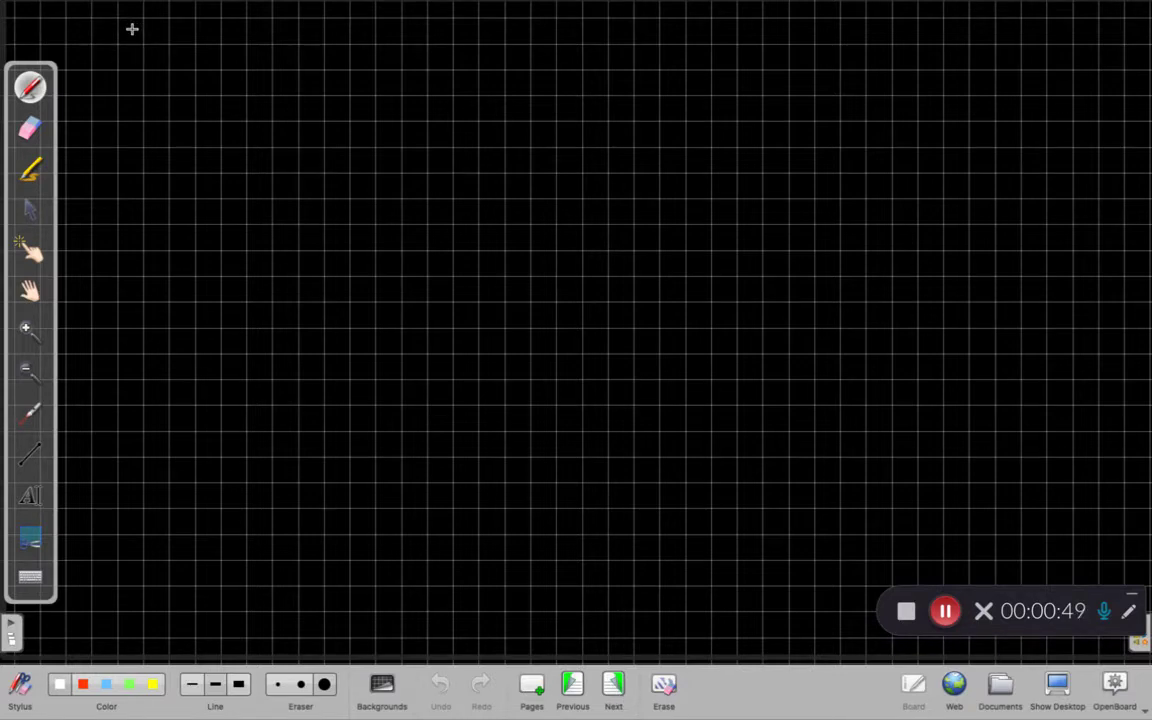
{"action": "mouse_move", "coordinate": [126, 24]}
{"action": "left_mouse_down"}
{"action": "mouse_move", "coordinate": [126, 65]}
{"action": "mouse_move", "coordinate": [146, 40]}
{"action": "mouse_move", "coordinate": [127, 64]}
{"action": "mouse_move", "coordinate": [150, 52]}
{"action": "mouse_move", "coordinate": [150, 68]}
{"action": "mouse_move", "coordinate": [157, 42]}
{"action": "mouse_move", "coordinate": [160, 72]}
{"action": "mouse_move", "coordinate": [215, 62]}
{"action": "left_mouse_up"}
{"action": "left_click_drag", "start_coordinate": [202, 40], "coordinate": [298, 52]}
{"action": "mouse_move", "coordinate": [310, 36]}
{"action": "left_mouse_down"}
{"action": "mouse_move", "coordinate": [317, 30]}
{"action": "mouse_move", "coordinate": [316, 60]}
{"action": "mouse_move", "coordinate": [320, 41]}
{"action": "mouse_move", "coordinate": [330, 62]}
{"action": "mouse_move", "coordinate": [360, 66]}
{"action": "left_mouse_up"}
{"action": "left_click_drag", "start_coordinate": [364, 58], "coordinate": [381, 64]}
{"action": "mouse_move", "coordinate": [415, 26]}
{"action": "left_mouse_down"}
{"action": "mouse_move", "coordinate": [401, 58]}
{"action": "mouse_move", "coordinate": [423, 64]}
{"action": "mouse_move", "coordinate": [430, 82]}
{"action": "mouse_move", "coordinate": [508, 64]}
{"action": "left_mouse_up"}
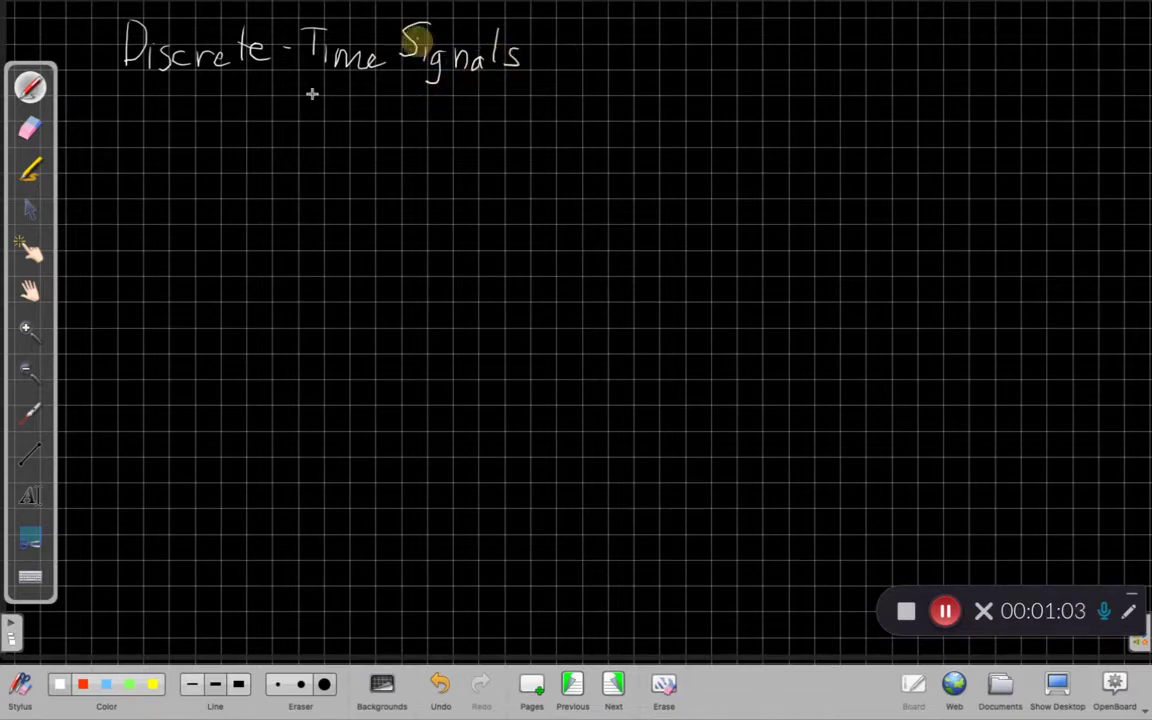
{"action": "left_click_drag", "start_coordinate": [155, 88], "coordinate": [552, 93]}
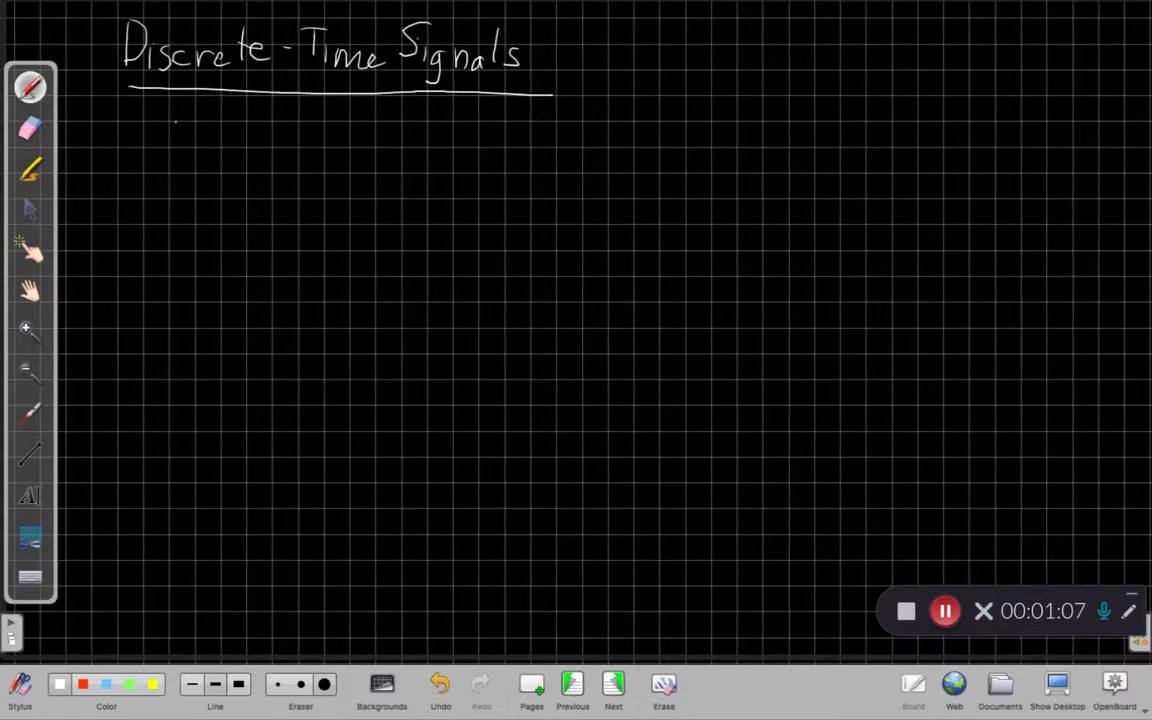
Step: Write x[n] with a blue arrow and the note 'argument is discrete integers'
{"action": "left_click_drag", "start_coordinate": [176, 121], "coordinate": [198, 154]}
{"action": "left_click_drag", "start_coordinate": [197, 120], "coordinate": [172, 155]}
{"action": "mouse_move", "coordinate": [222, 122]}
{"action": "left_mouse_down"}
{"action": "mouse_move", "coordinate": [213, 157]}
{"action": "mouse_move", "coordinate": [231, 161]}
{"action": "mouse_move", "coordinate": [285, 122]}
{"action": "mouse_move", "coordinate": [278, 168]}
{"action": "left_mouse_up"}
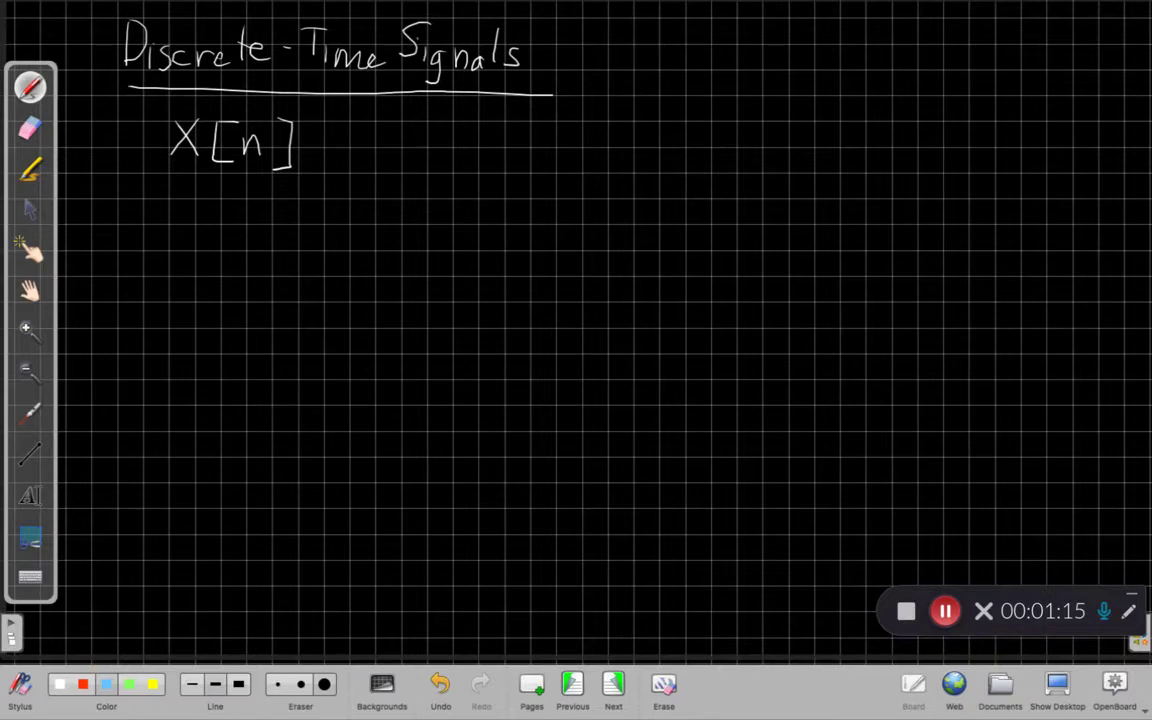
{"action": "mouse_move", "coordinate": [285, 185]}
{"action": "left_mouse_down"}
{"action": "mouse_move", "coordinate": [328, 218]}
{"action": "mouse_move", "coordinate": [357, 207]}
{"action": "left_mouse_up"}
{"action": "mouse_move", "coordinate": [380, 210]}
{"action": "left_mouse_down"}
{"action": "mouse_move", "coordinate": [383, 224]}
{"action": "mouse_move", "coordinate": [362, 238]}
{"action": "mouse_move", "coordinate": [404, 222]}
{"action": "left_mouse_up"}
{"action": "mouse_move", "coordinate": [410, 222]}
{"action": "left_mouse_down"}
{"action": "mouse_move", "coordinate": [428, 205]}
{"action": "mouse_move", "coordinate": [505, 220]}
{"action": "mouse_move", "coordinate": [514, 195]}
{"action": "mouse_move", "coordinate": [549, 220]}
{"action": "mouse_move", "coordinate": [617, 176]}
{"action": "mouse_move", "coordinate": [627, 218]}
{"action": "mouse_move", "coordinate": [776, 220]}
{"action": "left_mouse_up"}
{"action": "left_click", "coordinate": [538, 193]}
{"action": "mouse_move", "coordinate": [784, 220]}
{"action": "left_mouse_down"}
{"action": "mouse_move", "coordinate": [848, 206]}
{"action": "mouse_move", "coordinate": [892, 212]}
{"action": "left_mouse_up"}
{"action": "left_click_drag", "start_coordinate": [894, 206], "coordinate": [912, 228]}
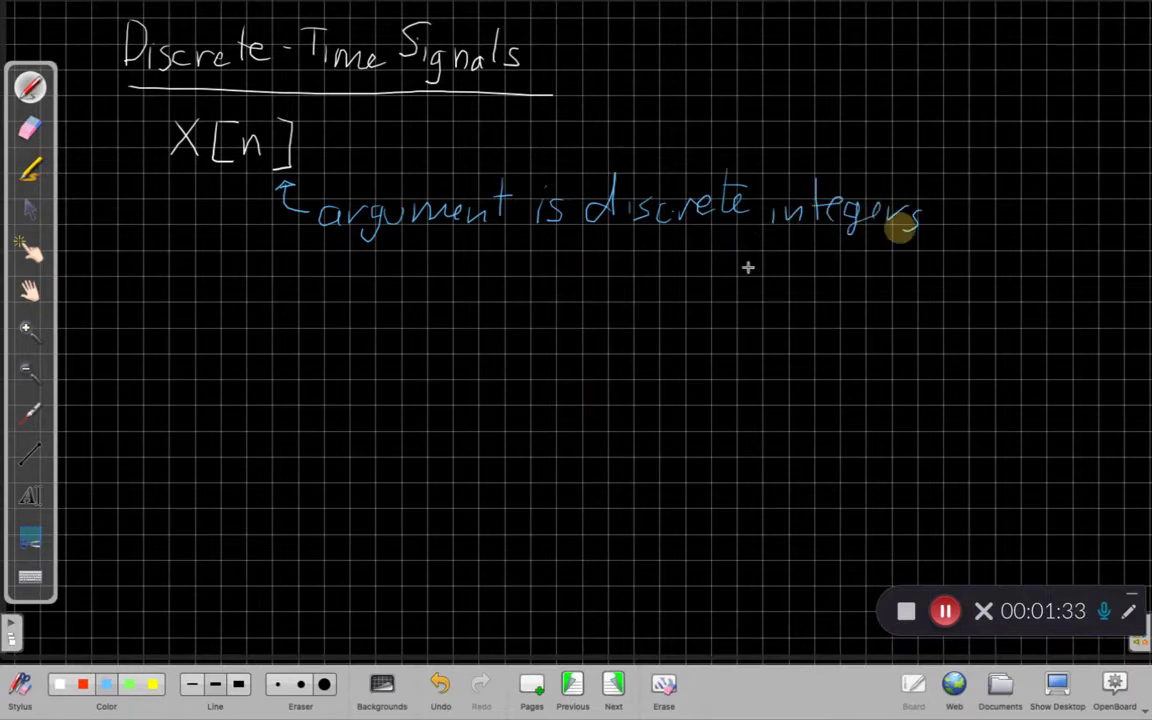
{"action": "left_click", "coordinate": [62, 684]}
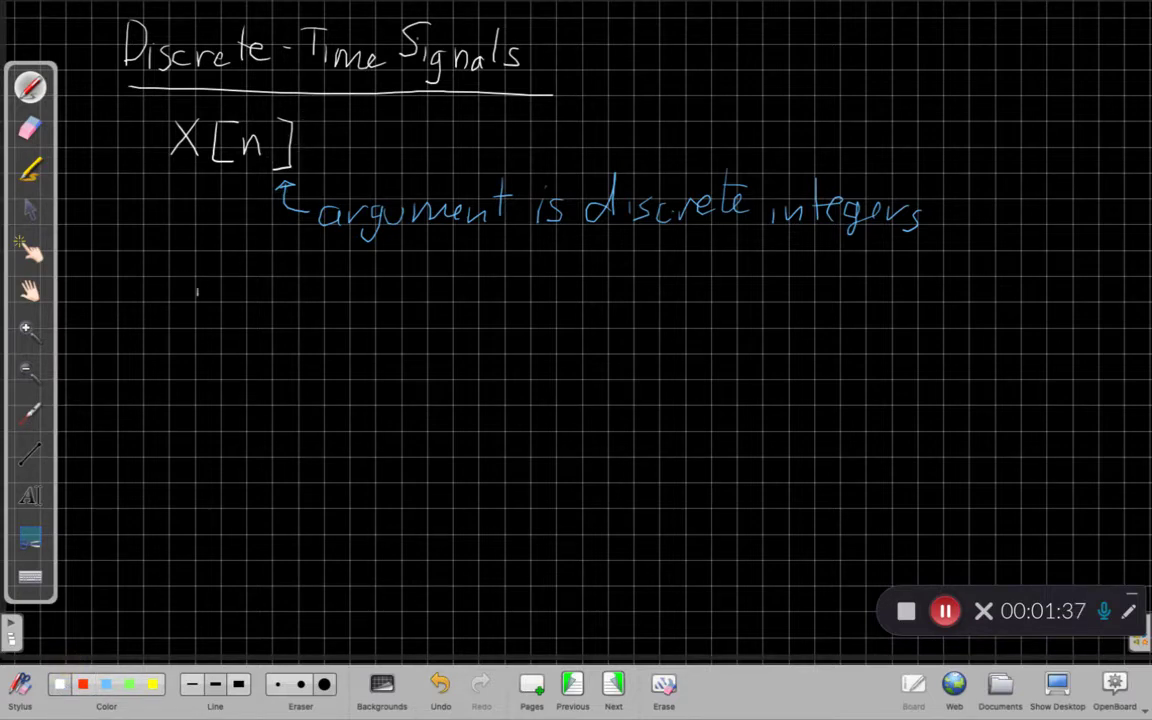
Step: In white ink, list n = -2, -1, 0, 1, 2, 3 below the note
{"action": "left_click_drag", "start_coordinate": [197, 292], "coordinate": [247, 285]}
{"action": "mouse_move", "coordinate": [228, 293]}
{"action": "left_mouse_down"}
{"action": "mouse_move", "coordinate": [306, 280]}
{"action": "mouse_move", "coordinate": [328, 306]}
{"action": "mouse_move", "coordinate": [374, 297]}
{"action": "left_mouse_up"}
{"action": "left_click_drag", "start_coordinate": [383, 295], "coordinate": [410, 277]}
{"action": "mouse_move", "coordinate": [437, 293]}
{"action": "left_mouse_down"}
{"action": "mouse_move", "coordinate": [475, 293]}
{"action": "mouse_move", "coordinate": [480, 310]}
{"action": "mouse_move", "coordinate": [561, 303]}
{"action": "left_mouse_up"}
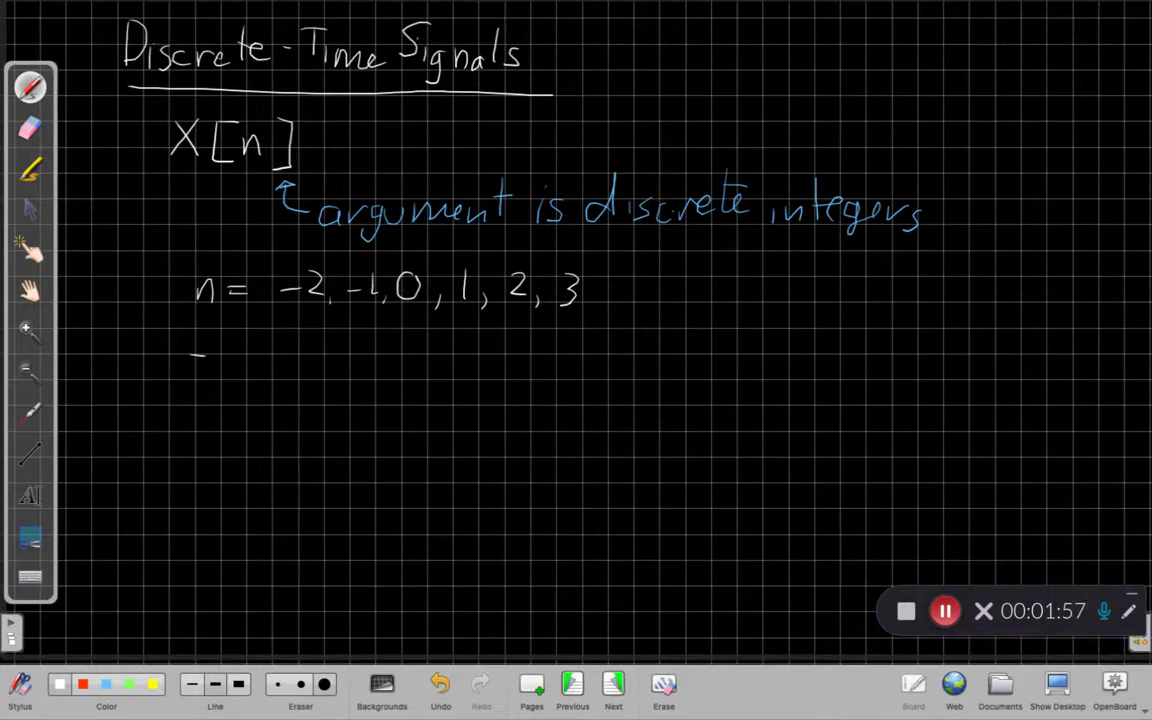
Step: Write 'x[n] – array' on the next line
{"action": "left_click_drag", "start_coordinate": [195, 352], "coordinate": [203, 401]}
{"action": "mouse_move", "coordinate": [248, 356]}
{"action": "left_mouse_down"}
{"action": "mouse_move", "coordinate": [263, 385]}
{"action": "mouse_move", "coordinate": [248, 400]}
{"action": "mouse_move", "coordinate": [207, 386]}
{"action": "mouse_move", "coordinate": [236, 398]}
{"action": "left_mouse_up"}
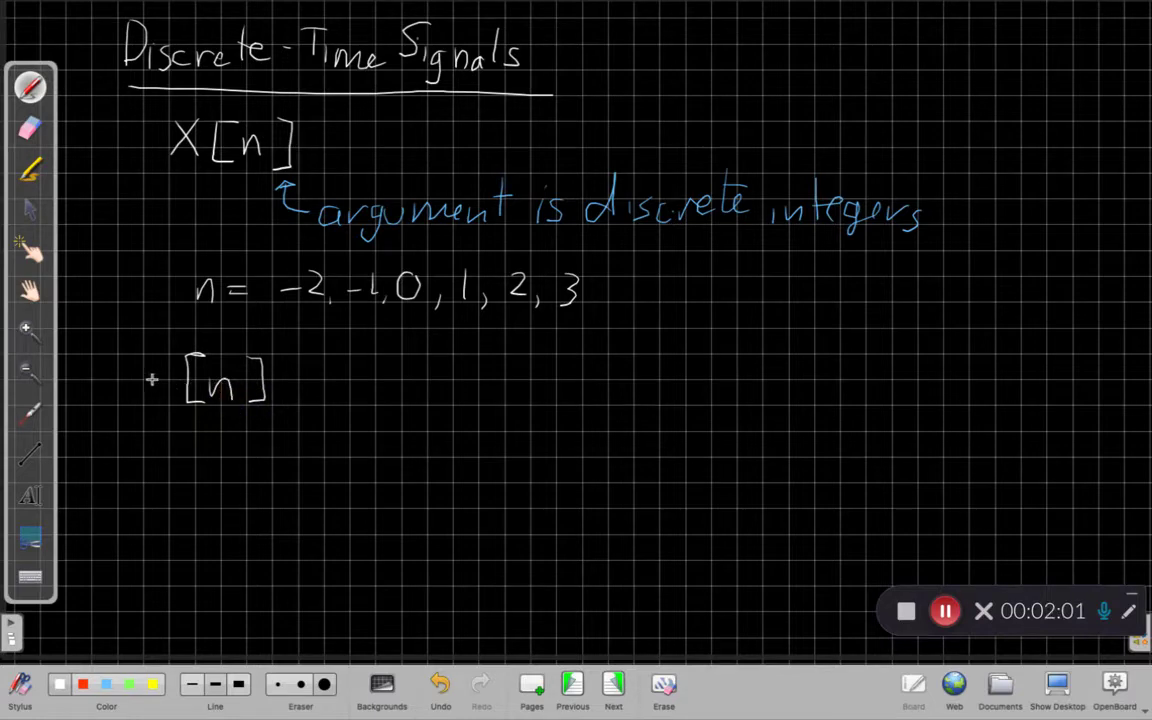
{"action": "left_click_drag", "start_coordinate": [162, 376], "coordinate": [149, 396]}
{"action": "left_click_drag", "start_coordinate": [290, 384], "coordinate": [318, 383]}
{"action": "mouse_move", "coordinate": [358, 384]}
{"action": "left_mouse_down"}
{"action": "mouse_move", "coordinate": [340, 390]}
{"action": "mouse_move", "coordinate": [365, 400]}
{"action": "left_mouse_up"}
{"action": "mouse_move", "coordinate": [370, 384]}
{"action": "left_mouse_down"}
{"action": "mouse_move", "coordinate": [453, 387]}
{"action": "mouse_move", "coordinate": [438, 425]}
{"action": "left_mouse_up"}
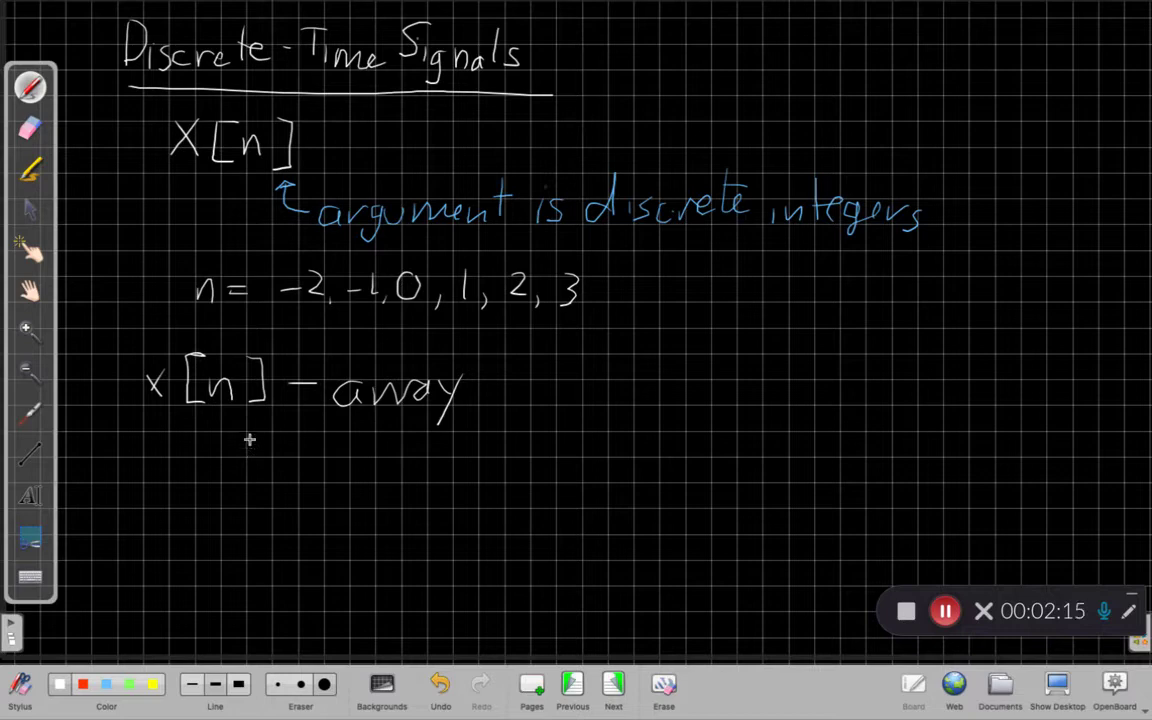
Step: Write the sample values x[21], x[35] and x[4.5] beneath it
{"action": "mouse_move", "coordinate": [270, 432]}
{"action": "left_mouse_down"}
{"action": "mouse_move", "coordinate": [301, 428]}
{"action": "mouse_move", "coordinate": [338, 445]}
{"action": "mouse_move", "coordinate": [374, 423]}
{"action": "mouse_move", "coordinate": [380, 474]}
{"action": "left_mouse_up"}
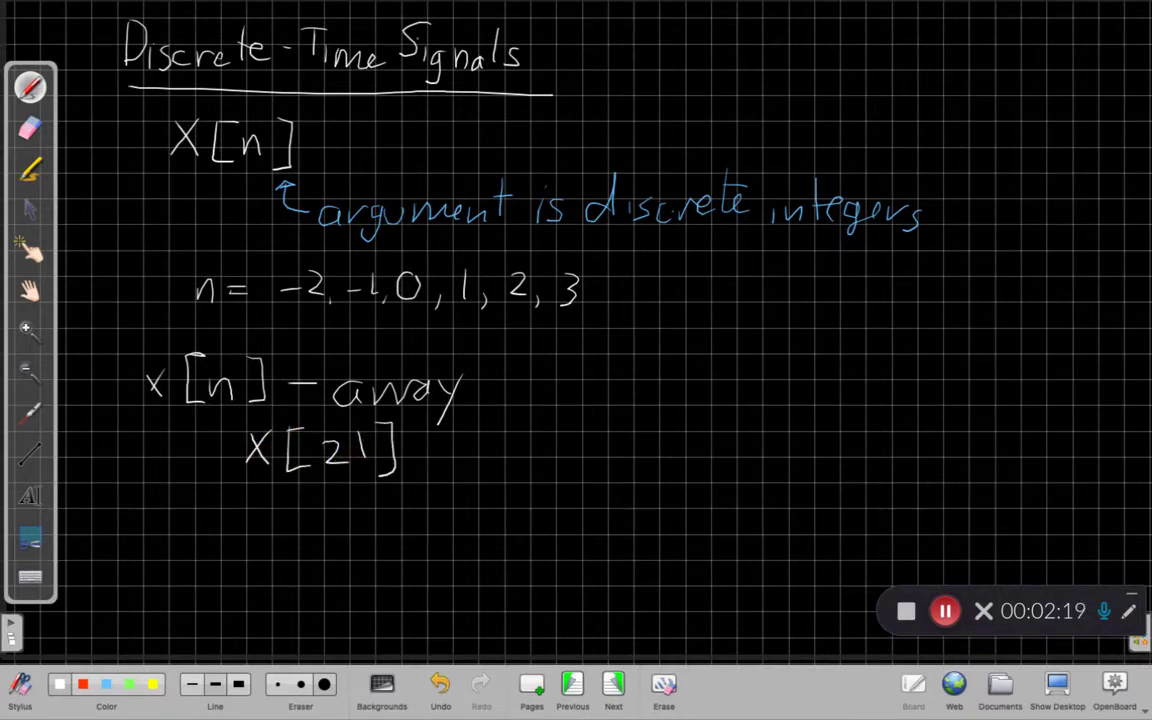
{"action": "left_click_drag", "start_coordinate": [252, 512], "coordinate": [268, 532]}
{"action": "left_click_drag", "start_coordinate": [268, 512], "coordinate": [251, 533]}
{"action": "left_click_drag", "start_coordinate": [310, 504], "coordinate": [302, 545]}
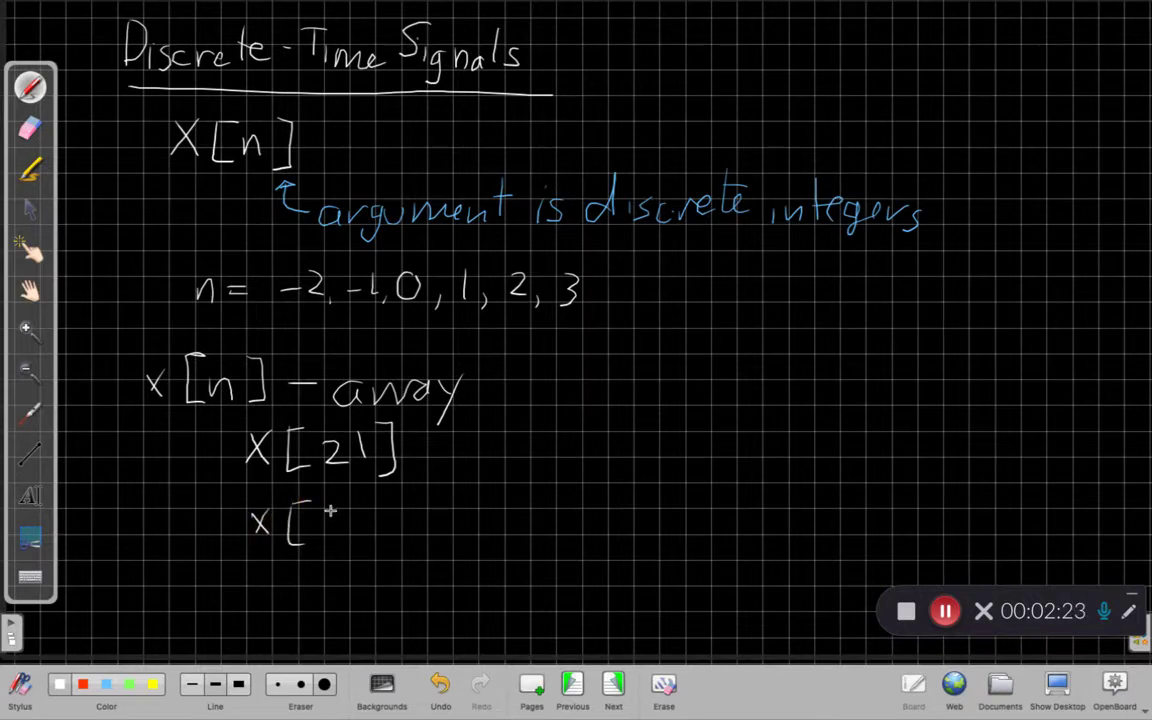
{"action": "mouse_move", "coordinate": [338, 512]}
{"action": "left_mouse_down"}
{"action": "mouse_move", "coordinate": [333, 536]}
{"action": "mouse_move", "coordinate": [362, 538]}
{"action": "mouse_move", "coordinate": [378, 505]}
{"action": "mouse_move", "coordinate": [388, 540]}
{"action": "left_mouse_up"}
{"action": "mouse_move", "coordinate": [256, 580]}
{"action": "left_mouse_down"}
{"action": "mouse_move", "coordinate": [267, 597]}
{"action": "mouse_move", "coordinate": [257, 599]}
{"action": "left_mouse_up"}
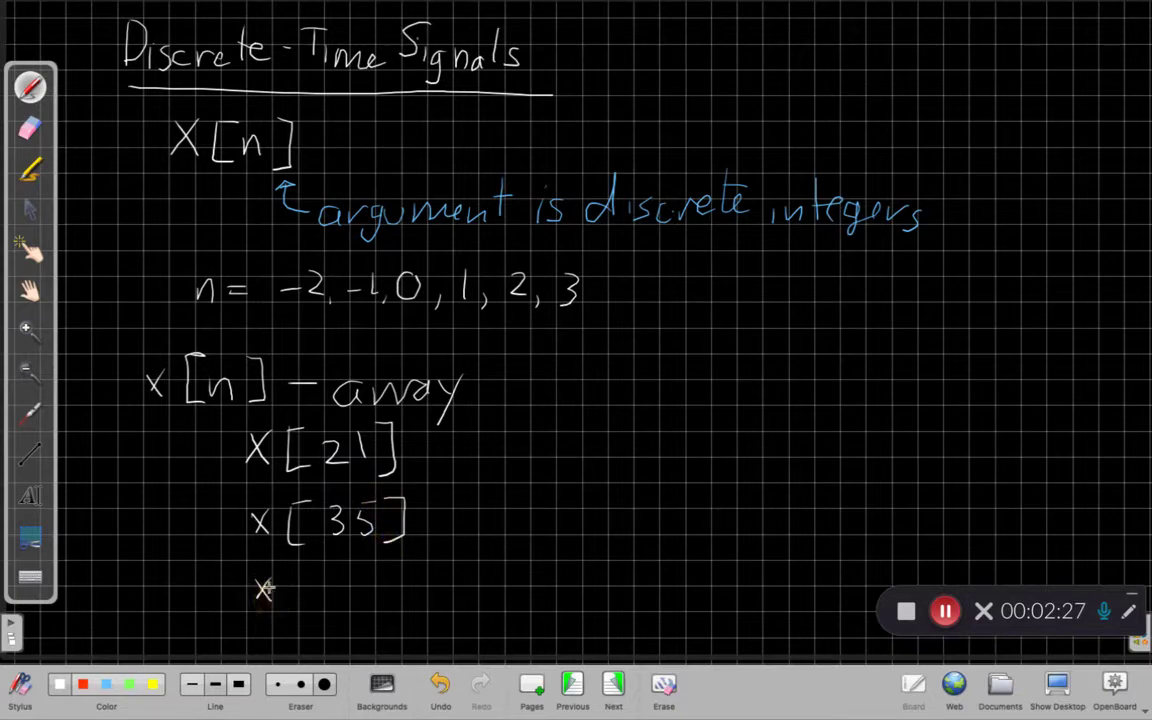
{"action": "mouse_move", "coordinate": [316, 560]}
{"action": "left_mouse_down"}
{"action": "mouse_move", "coordinate": [320, 597]}
{"action": "mouse_move", "coordinate": [358, 579]}
{"action": "mouse_move", "coordinate": [362, 590]}
{"action": "mouse_move", "coordinate": [405, 590]}
{"action": "mouse_move", "coordinate": [425, 561]}
{"action": "mouse_move", "coordinate": [443, 598]}
{"action": "left_mouse_up"}
{"action": "left_click", "coordinate": [384, 587]}
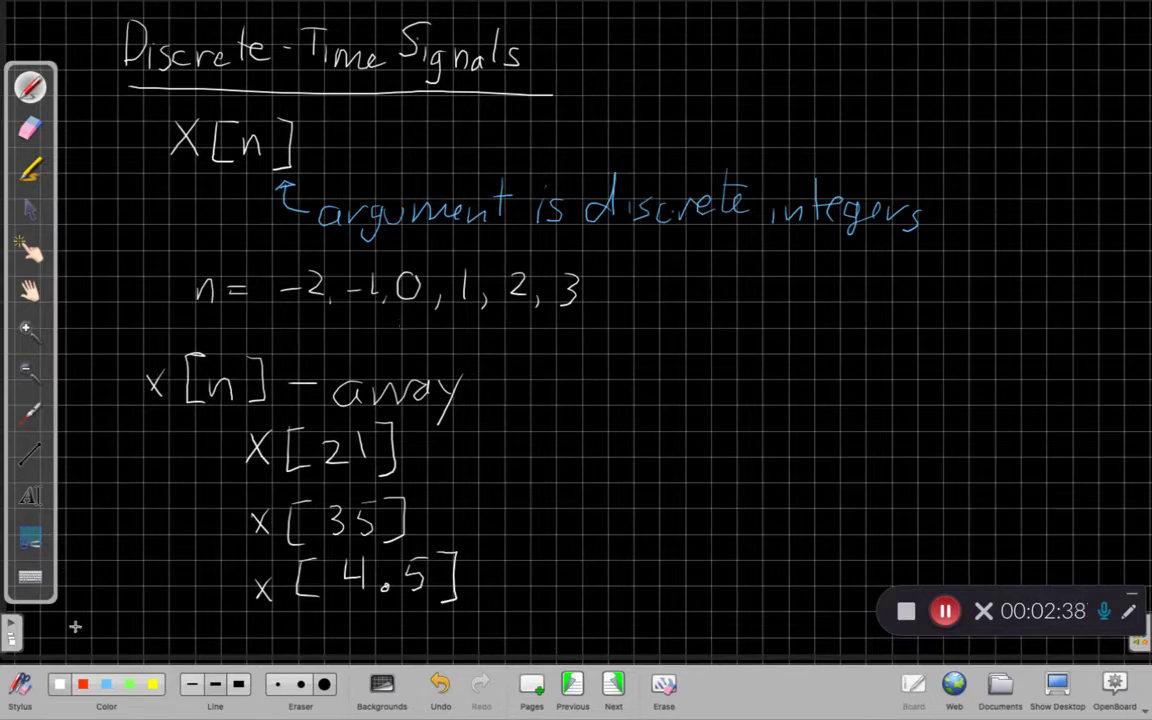
Step: In red, draw an arrow pointing at x[4.5] and a sad face under it
{"action": "left_click", "coordinate": [84, 684]}
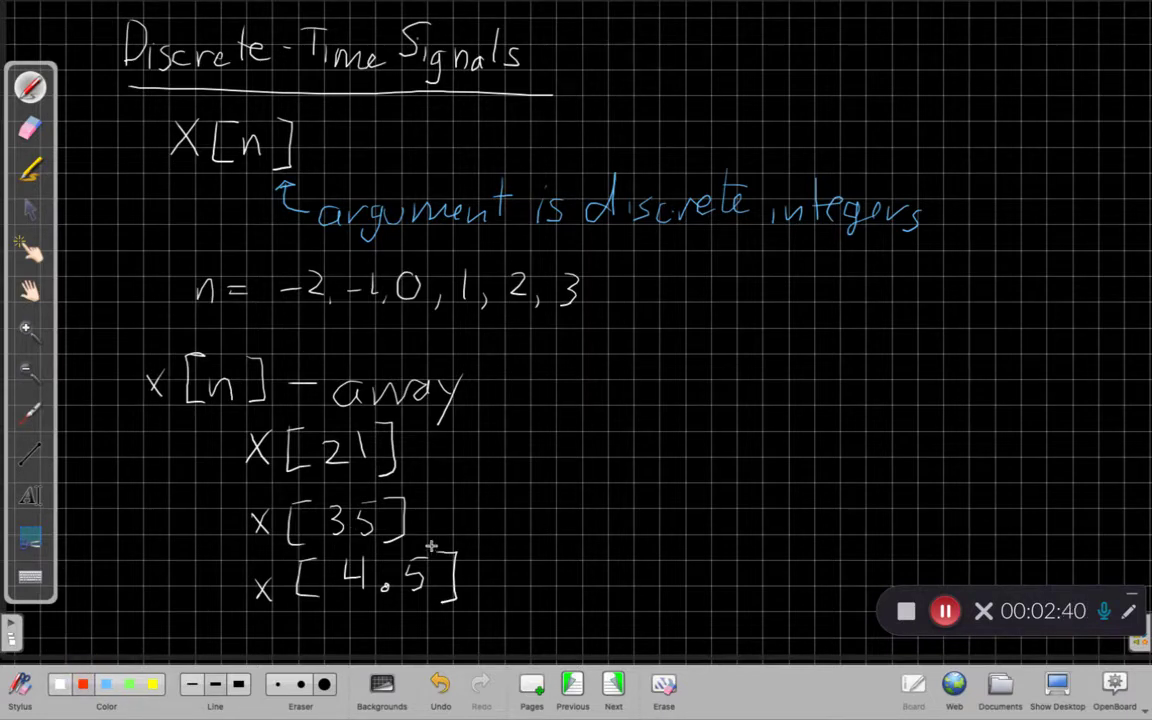
{"action": "mouse_move", "coordinate": [511, 506]}
{"action": "left_mouse_down"}
{"action": "mouse_move", "coordinate": [431, 547]}
{"action": "mouse_move", "coordinate": [452, 550]}
{"action": "left_mouse_up"}
{"action": "left_click", "coordinate": [345, 600]}
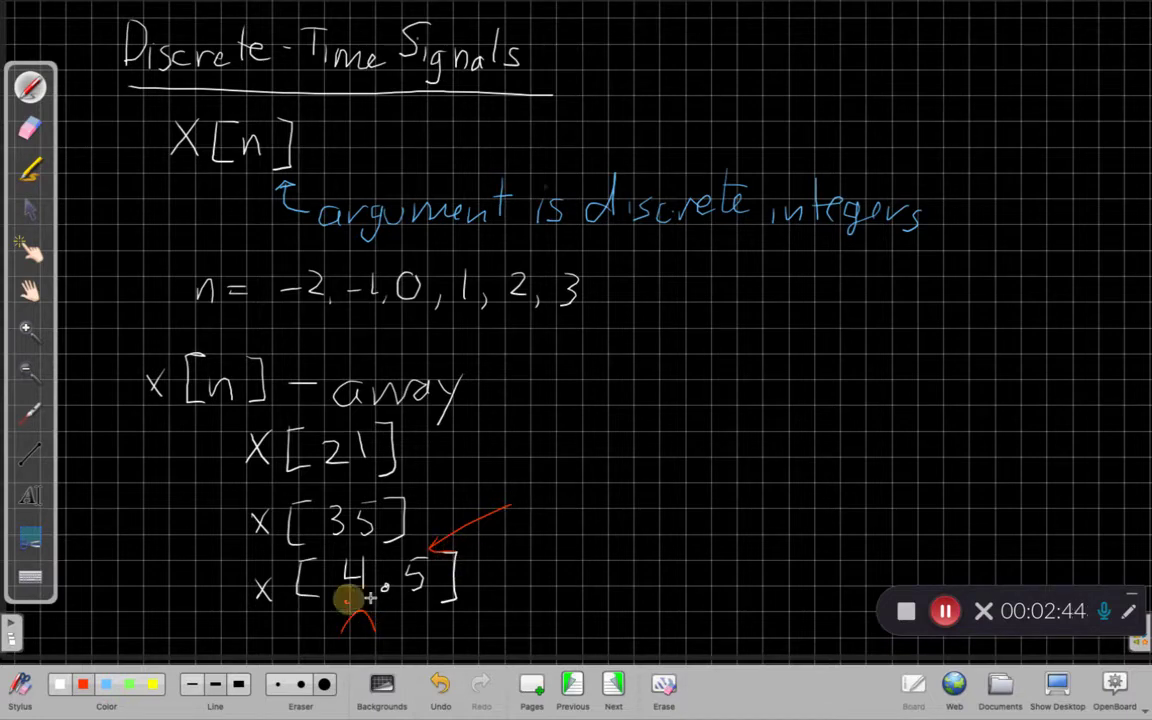
{"action": "left_click", "coordinate": [373, 597]}
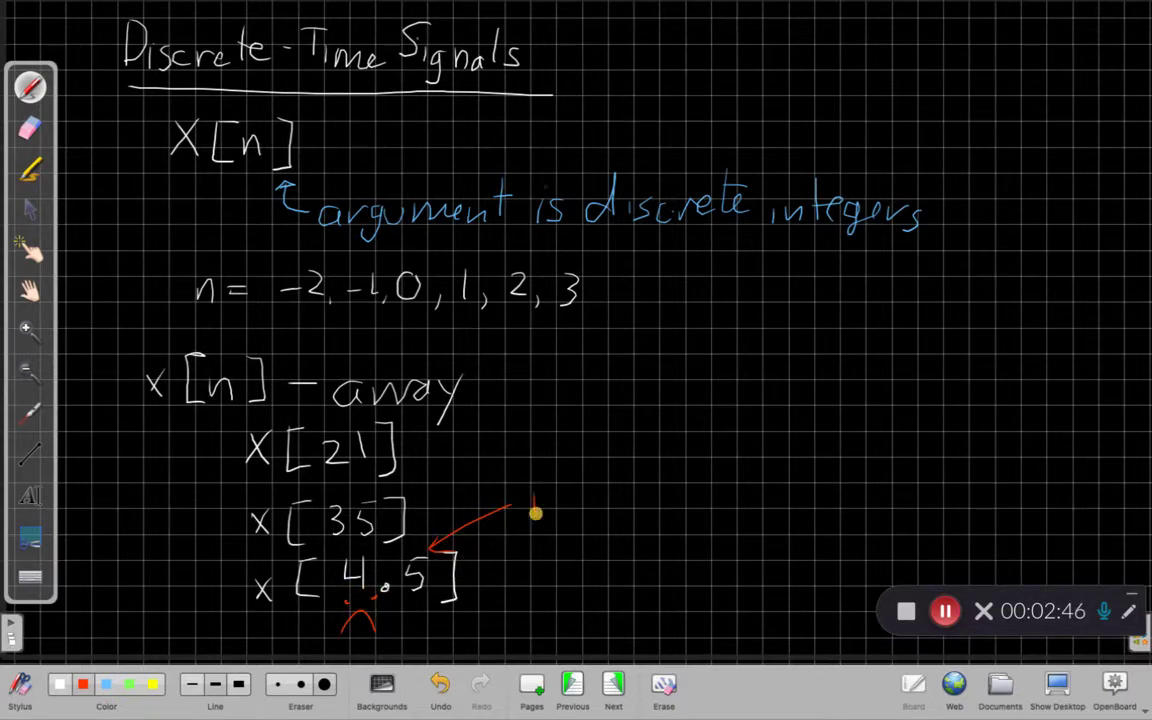
Step: Write the red note 'DT signals are not define for non integer of n'
{"action": "mouse_move", "coordinate": [535, 489]}
{"action": "left_mouse_down"}
{"action": "mouse_move", "coordinate": [568, 514]}
{"action": "mouse_move", "coordinate": [590, 488]}
{"action": "left_mouse_up"}
{"action": "mouse_move", "coordinate": [575, 490]}
{"action": "left_mouse_down"}
{"action": "mouse_move", "coordinate": [577, 514]}
{"action": "mouse_move", "coordinate": [616, 510]}
{"action": "mouse_move", "coordinate": [632, 527]}
{"action": "mouse_move", "coordinate": [692, 502]}
{"action": "mouse_move", "coordinate": [700, 511]}
{"action": "left_mouse_up"}
{"action": "mouse_move", "coordinate": [722, 495]}
{"action": "left_mouse_down"}
{"action": "mouse_move", "coordinate": [714, 512]}
{"action": "mouse_move", "coordinate": [752, 510]}
{"action": "left_mouse_up"}
{"action": "mouse_move", "coordinate": [772, 494]}
{"action": "left_mouse_down"}
{"action": "mouse_move", "coordinate": [868, 497]}
{"action": "mouse_move", "coordinate": [882, 484]}
{"action": "mouse_move", "coordinate": [910, 496]}
{"action": "left_mouse_up"}
{"action": "left_click_drag", "start_coordinate": [898, 486], "coordinate": [918, 484]}
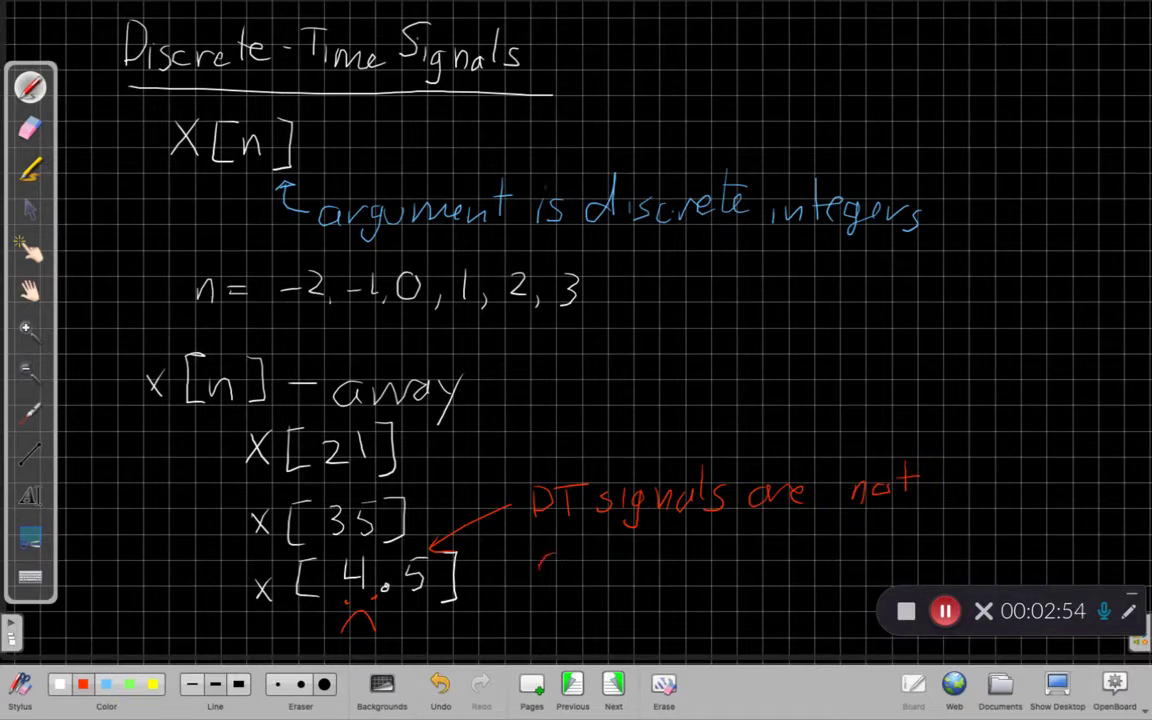
{"action": "mouse_move", "coordinate": [556, 545]}
{"action": "left_mouse_down"}
{"action": "mouse_move", "coordinate": [548, 568]}
{"action": "mouse_move", "coordinate": [666, 562]}
{"action": "mouse_move", "coordinate": [702, 548]}
{"action": "mouse_move", "coordinate": [762, 555]}
{"action": "mouse_move", "coordinate": [778, 541]}
{"action": "mouse_move", "coordinate": [806, 555]}
{"action": "mouse_move", "coordinate": [1055, 540]}
{"action": "left_mouse_up"}
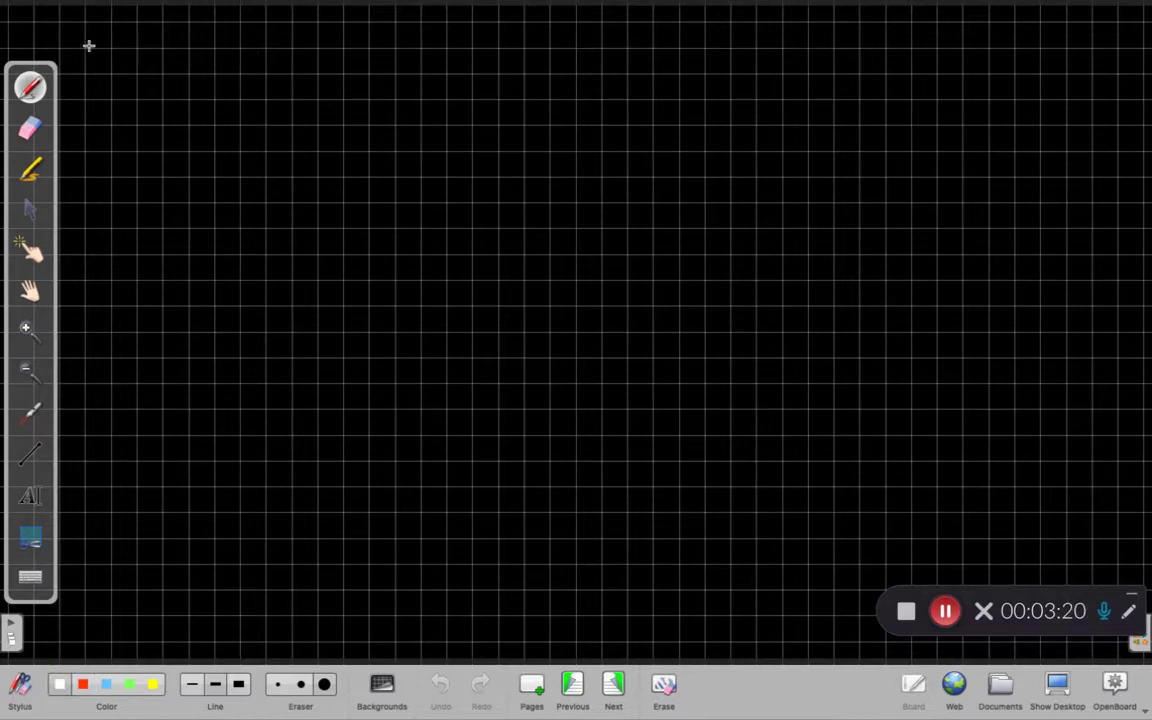
Step: Handwrite and underline the title 'Graphing DT Signals' on the new page
{"action": "mouse_move", "coordinate": [131, 21]}
{"action": "left_mouse_down"}
{"action": "mouse_move", "coordinate": [106, 55]}
{"action": "mouse_move", "coordinate": [164, 48]}
{"action": "mouse_move", "coordinate": [194, 84]}
{"action": "left_mouse_up"}
{"action": "mouse_move", "coordinate": [210, 24]}
{"action": "left_mouse_down"}
{"action": "mouse_move", "coordinate": [243, 80]}
{"action": "mouse_move", "coordinate": [266, 62]}
{"action": "mouse_move", "coordinate": [284, 88]}
{"action": "left_mouse_up"}
{"action": "left_click", "coordinate": [249, 44]}
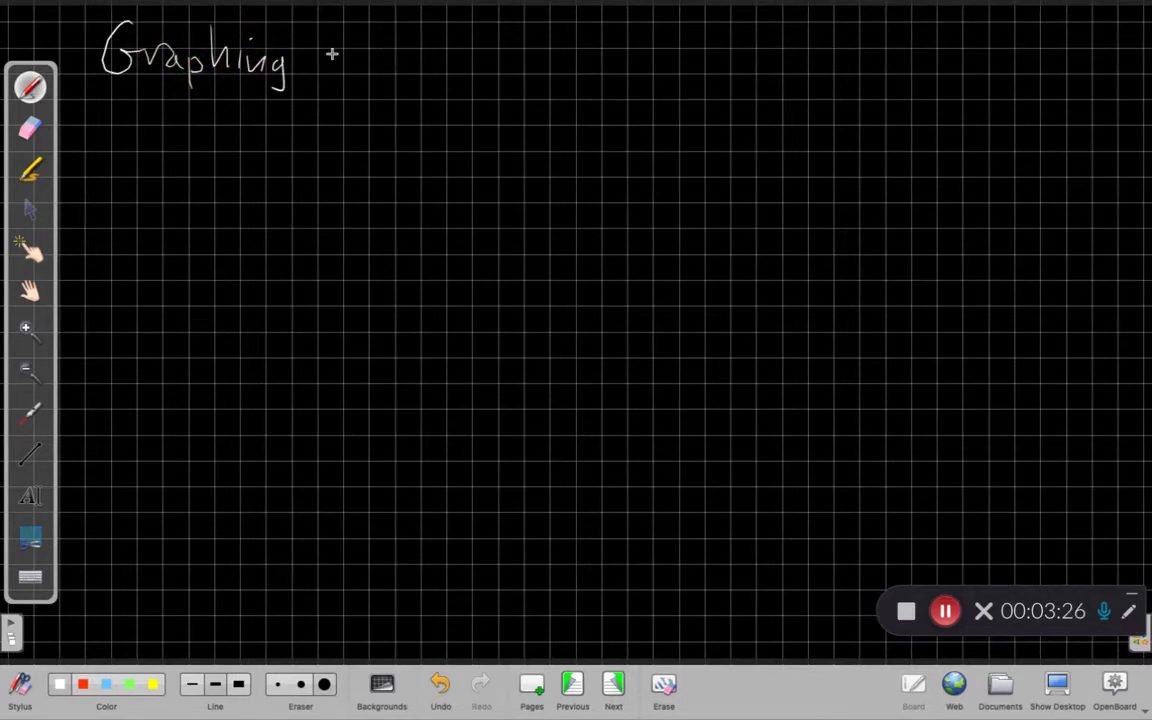
{"action": "mouse_move", "coordinate": [323, 30]}
{"action": "left_mouse_down"}
{"action": "mouse_move", "coordinate": [352, 47]}
{"action": "mouse_move", "coordinate": [362, 64]}
{"action": "mouse_move", "coordinate": [378, 33]}
{"action": "left_mouse_up"}
{"action": "left_click_drag", "start_coordinate": [362, 33], "coordinate": [362, 65]}
{"action": "mouse_move", "coordinate": [412, 35]}
{"action": "left_mouse_down"}
{"action": "mouse_move", "coordinate": [409, 72]}
{"action": "mouse_move", "coordinate": [451, 62]}
{"action": "mouse_move", "coordinate": [443, 90]}
{"action": "mouse_move", "coordinate": [488, 72]}
{"action": "left_mouse_up"}
{"action": "left_click_drag", "start_coordinate": [505, 58], "coordinate": [506, 72]}
{"action": "mouse_move", "coordinate": [521, 36]}
{"action": "left_mouse_down"}
{"action": "mouse_move", "coordinate": [520, 72]}
{"action": "mouse_move", "coordinate": [540, 68]}
{"action": "left_mouse_up"}
{"action": "left_click_drag", "start_coordinate": [100, 101], "coordinate": [577, 97]}
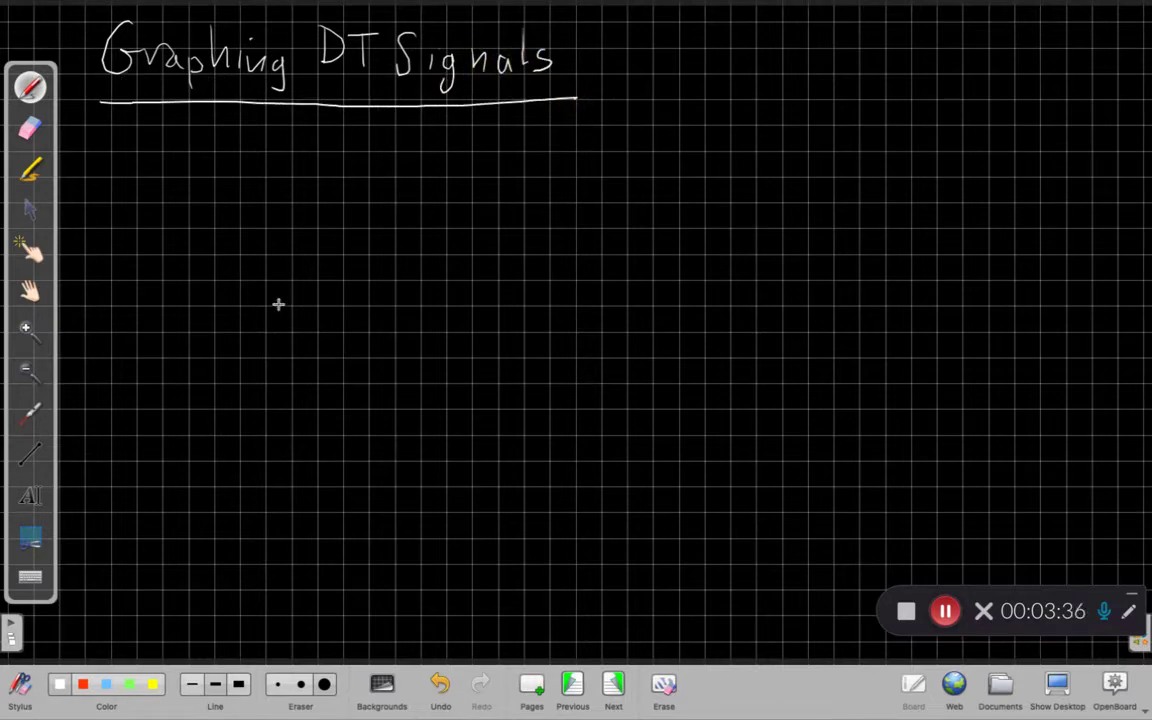
Step: Draw the n-axis, label x[n], mark the -2 index and draw the first stem
{"action": "mouse_move", "coordinate": [170, 256]}
{"action": "left_mouse_down"}
{"action": "mouse_move", "coordinate": [412, 247]}
{"action": "mouse_move", "coordinate": [674, 260]}
{"action": "left_mouse_up"}
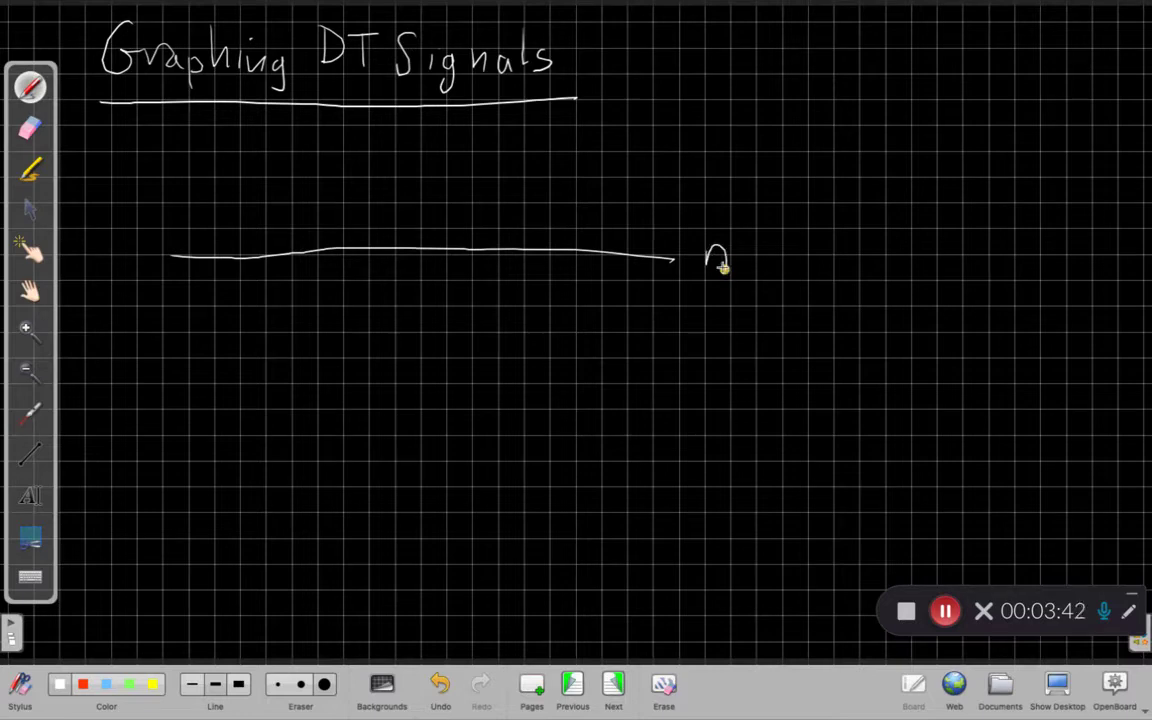
{"action": "mouse_move", "coordinate": [134, 129]}
{"action": "left_mouse_down"}
{"action": "mouse_move", "coordinate": [116, 152]}
{"action": "mouse_move", "coordinate": [158, 150]}
{"action": "mouse_move", "coordinate": [172, 133]}
{"action": "mouse_move", "coordinate": [176, 148]}
{"action": "mouse_move", "coordinate": [197, 151]}
{"action": "left_mouse_up"}
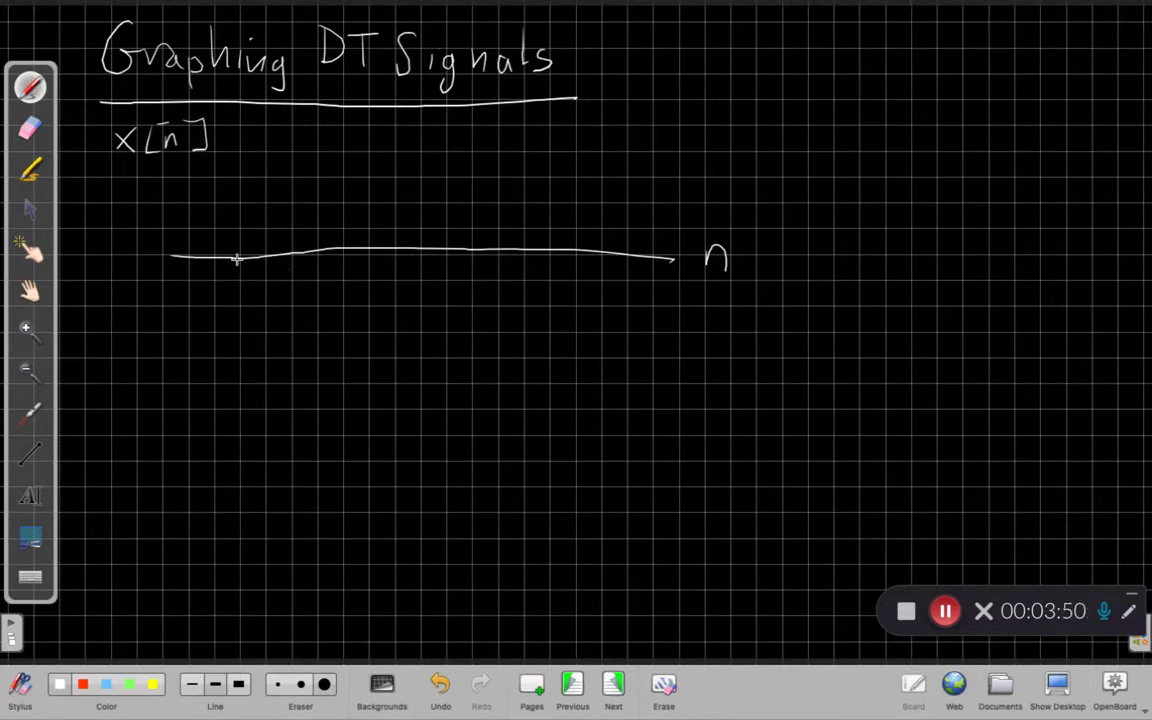
{"action": "left_click_drag", "start_coordinate": [214, 289], "coordinate": [254, 298]}
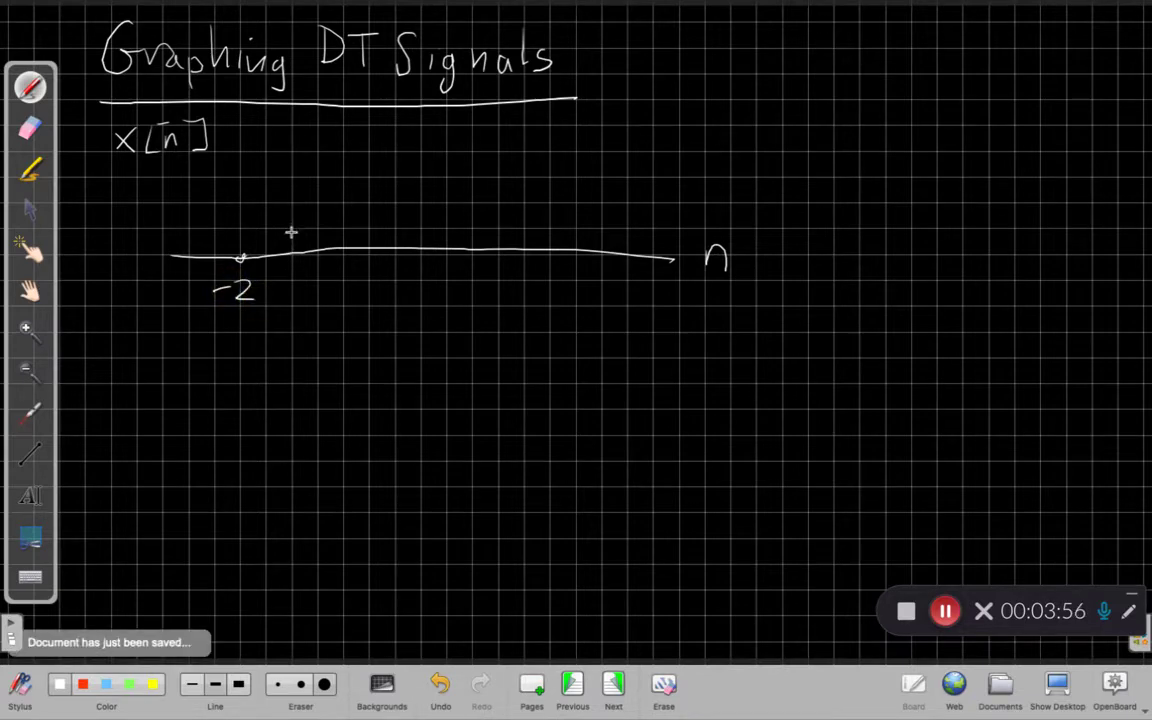
{"action": "mouse_move", "coordinate": [293, 233]}
{"action": "left_mouse_down"}
{"action": "mouse_move", "coordinate": [293, 250]}
{"action": "mouse_move", "coordinate": [289, 225]}
{"action": "mouse_move", "coordinate": [265, 229]}
{"action": "left_mouse_up"}
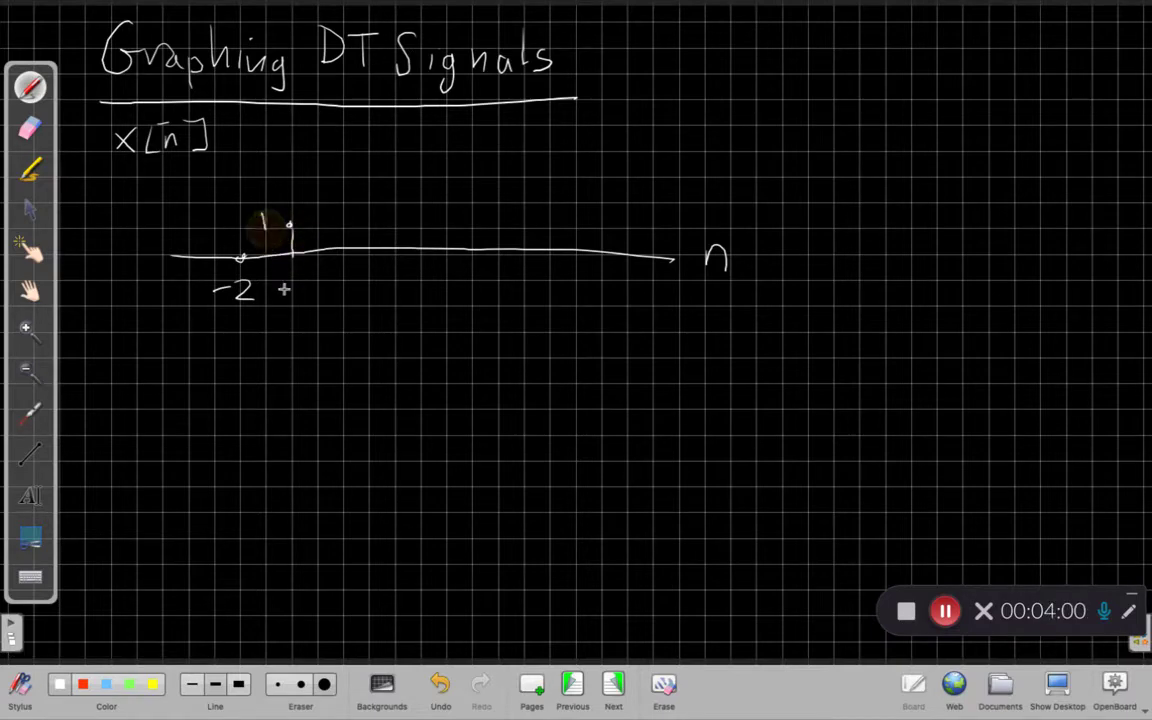
Step: Draw and label stems at n = -1 (value 1), n = 0 (value 2) and n = 1 (value -1), undoing mistakes
{"action": "left_click_drag", "start_coordinate": [275, 287], "coordinate": [306, 292]}
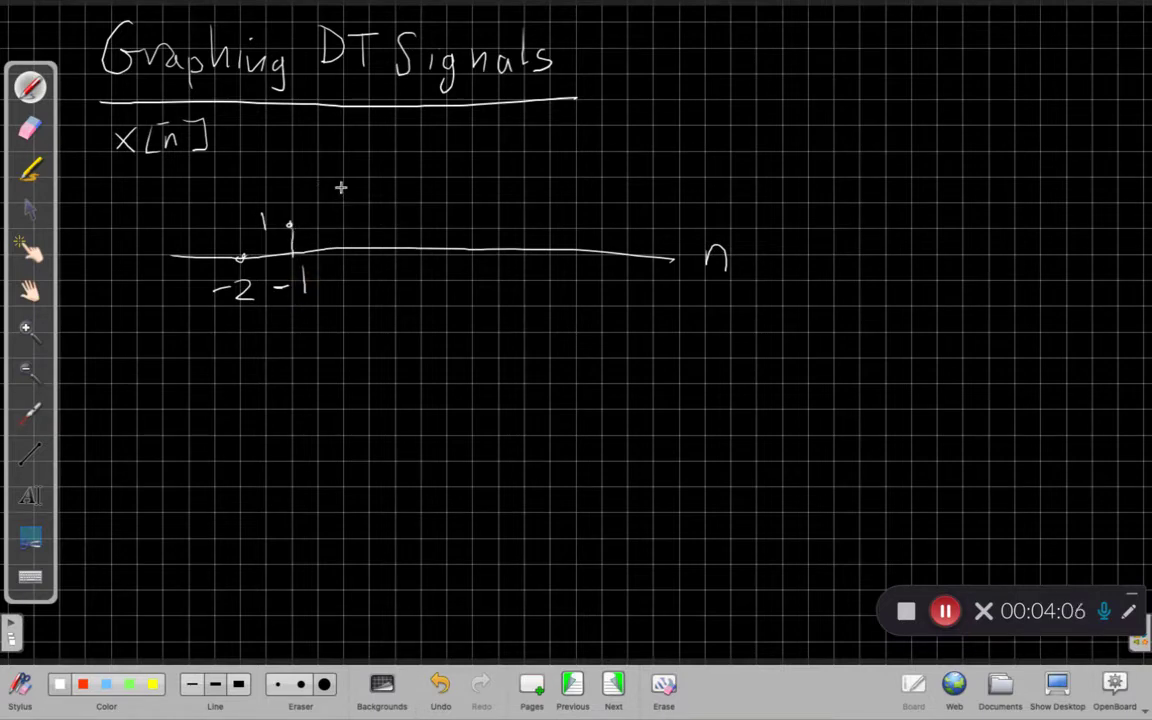
{"action": "left_click_drag", "start_coordinate": [343, 232], "coordinate": [340, 252]}
{"action": "key", "text": "ctrl+z"}
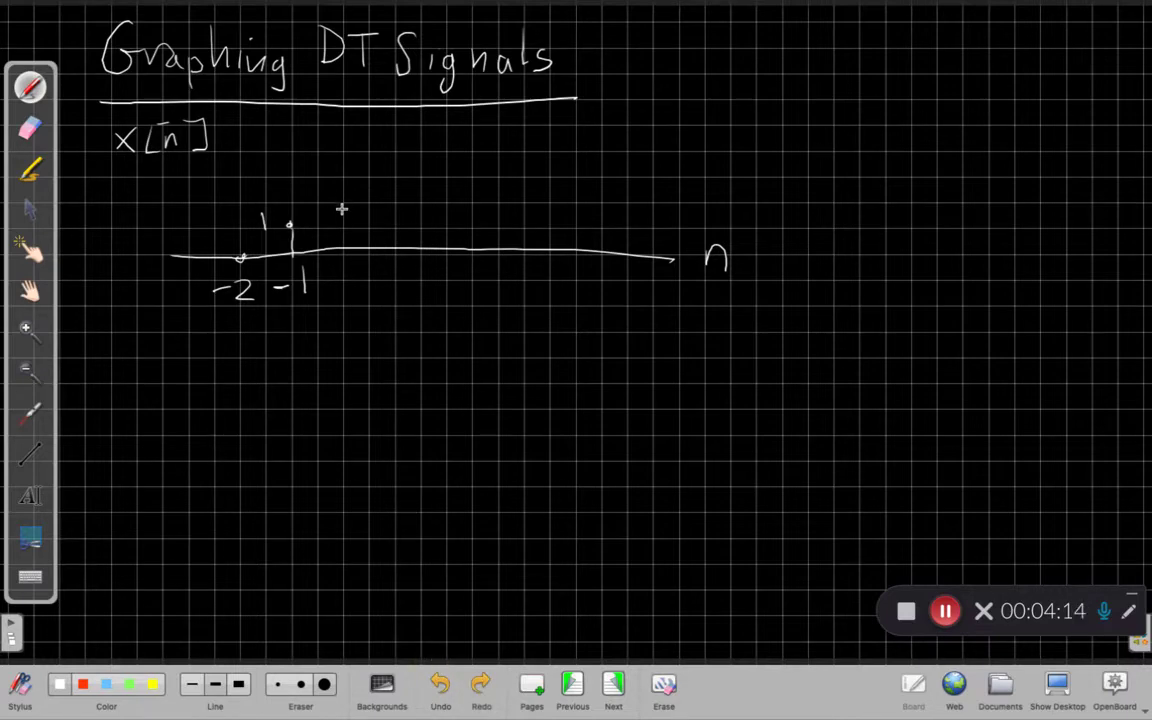
{"action": "left_click_drag", "start_coordinate": [344, 250], "coordinate": [345, 205]}
{"action": "left_click_drag", "start_coordinate": [351, 278], "coordinate": [340, 278]}
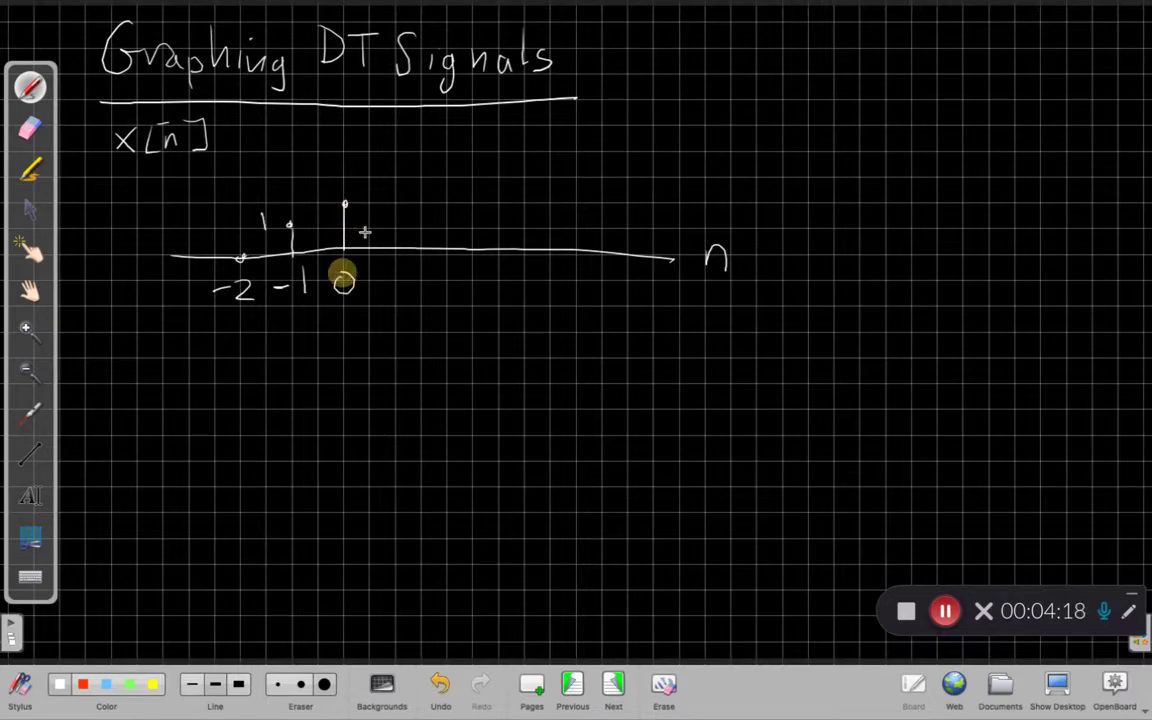
{"action": "left_click_drag", "start_coordinate": [339, 172], "coordinate": [356, 183]}
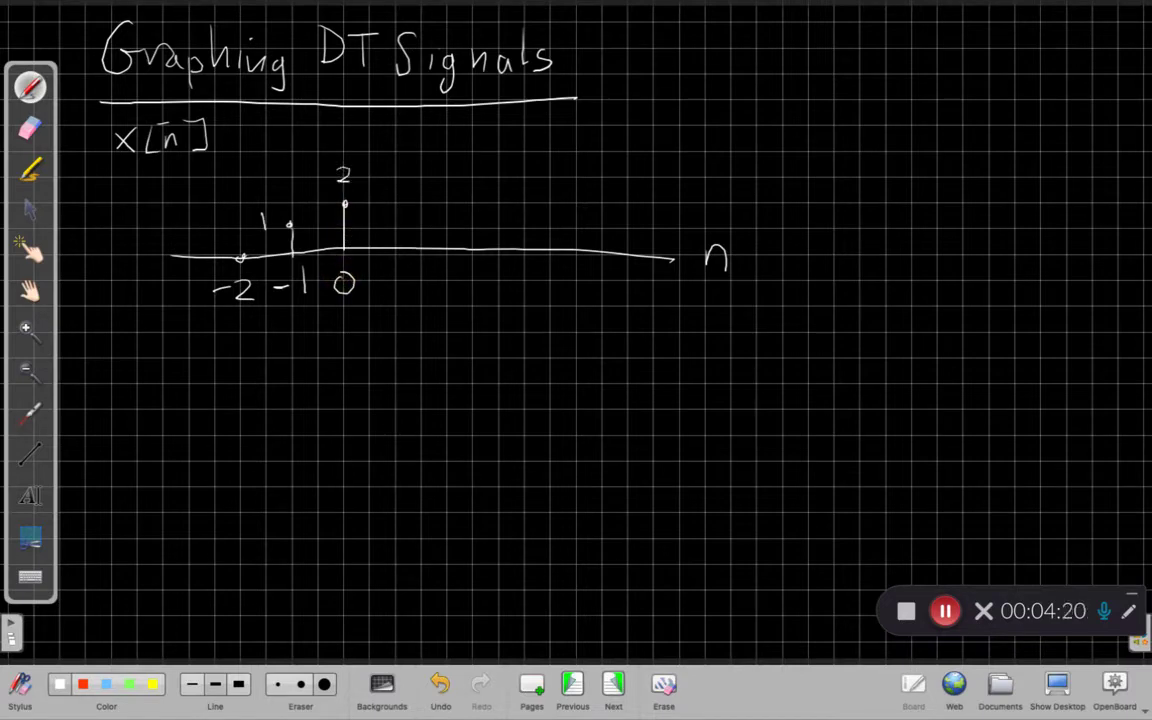
{"action": "left_click_drag", "start_coordinate": [395, 293], "coordinate": [396, 270]}
{"action": "left_click", "coordinate": [440, 684]}
{"action": "left_click_drag", "start_coordinate": [397, 212], "coordinate": [397, 230]}
{"action": "mouse_move", "coordinate": [397, 279]}
{"action": "left_mouse_down"}
{"action": "mouse_move", "coordinate": [392, 321]}
{"action": "mouse_move", "coordinate": [407, 329]}
{"action": "left_mouse_up"}
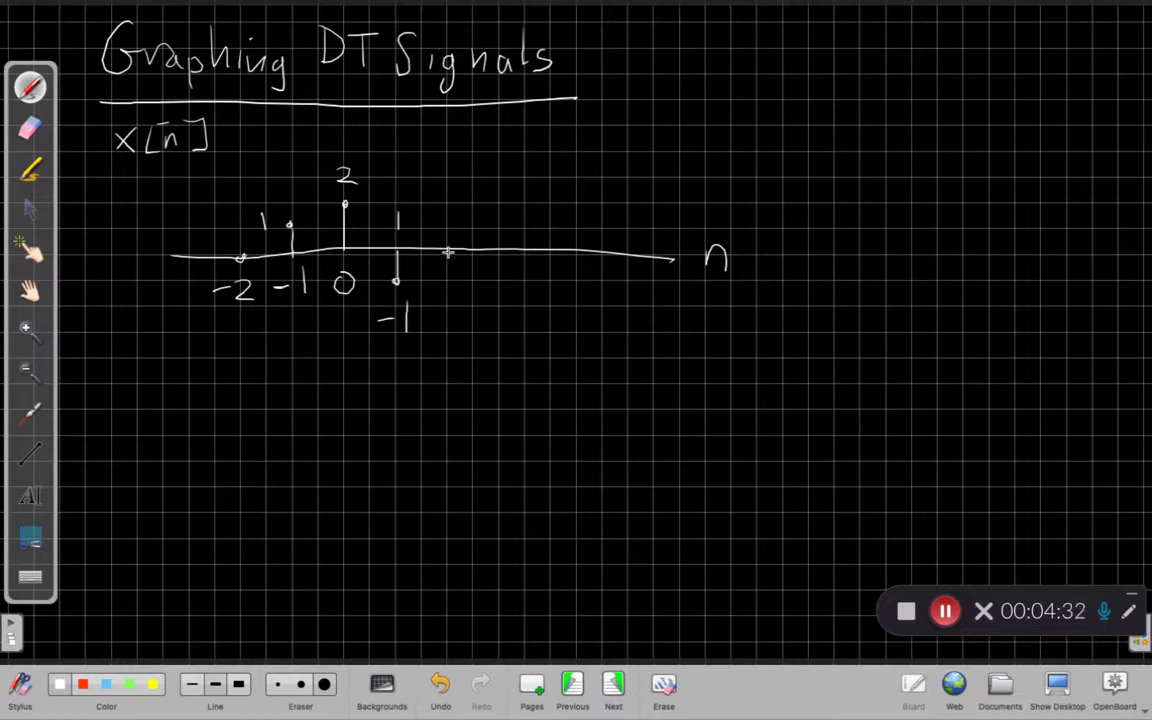
Step: Add the n = 2 stem at -2, the n = 3 stem at 1, and a zero sample at n = 4
{"action": "left_click_drag", "start_coordinate": [454, 250], "coordinate": [452, 326]}
{"action": "left_click_drag", "start_coordinate": [447, 222], "coordinate": [466, 237]}
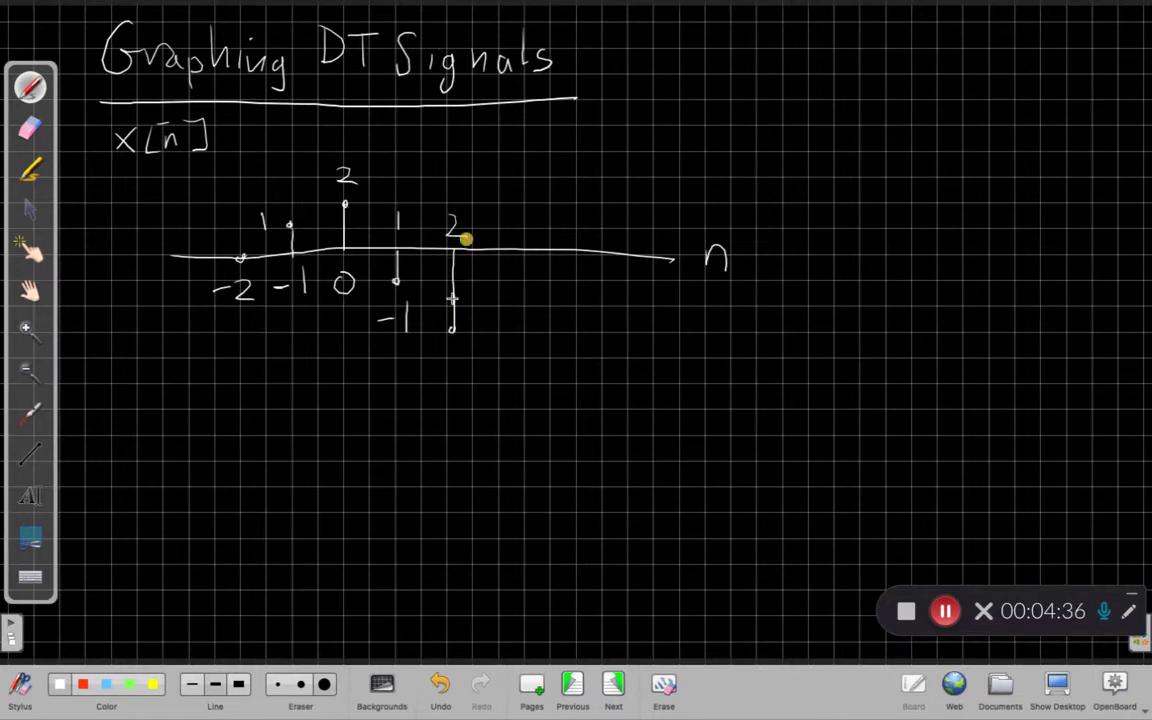
{"action": "left_click_drag", "start_coordinate": [440, 349], "coordinate": [449, 348]}
{"action": "left_click_drag", "start_coordinate": [457, 347], "coordinate": [474, 370]}
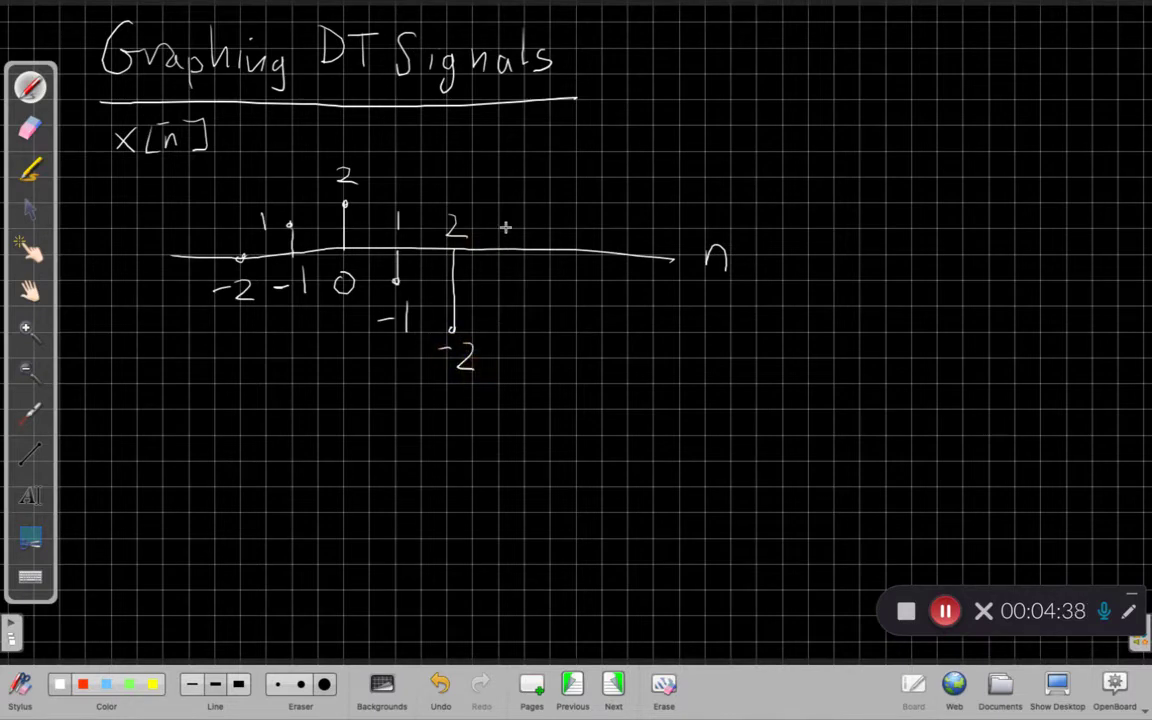
{"action": "left_click", "coordinate": [502, 237]}
{"action": "left_click_drag", "start_coordinate": [500, 235], "coordinate": [502, 230]}
{"action": "left_click_drag", "start_coordinate": [508, 272], "coordinate": [499, 290]}
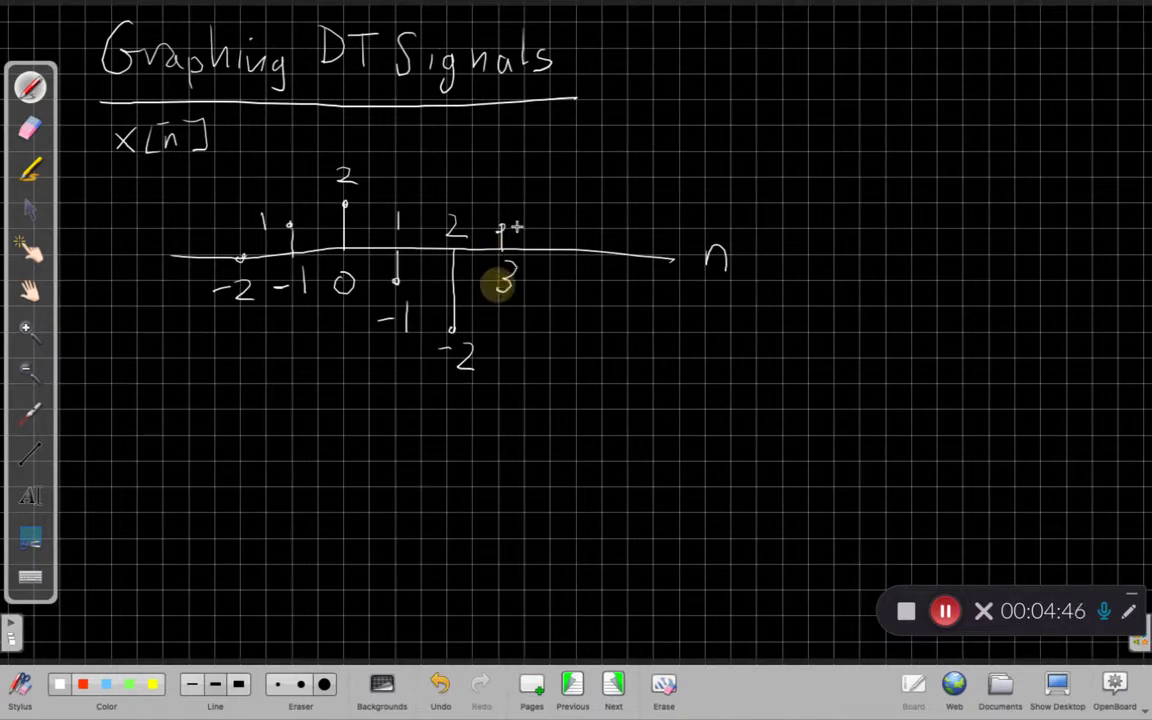
{"action": "left_click_drag", "start_coordinate": [514, 199], "coordinate": [516, 213]}
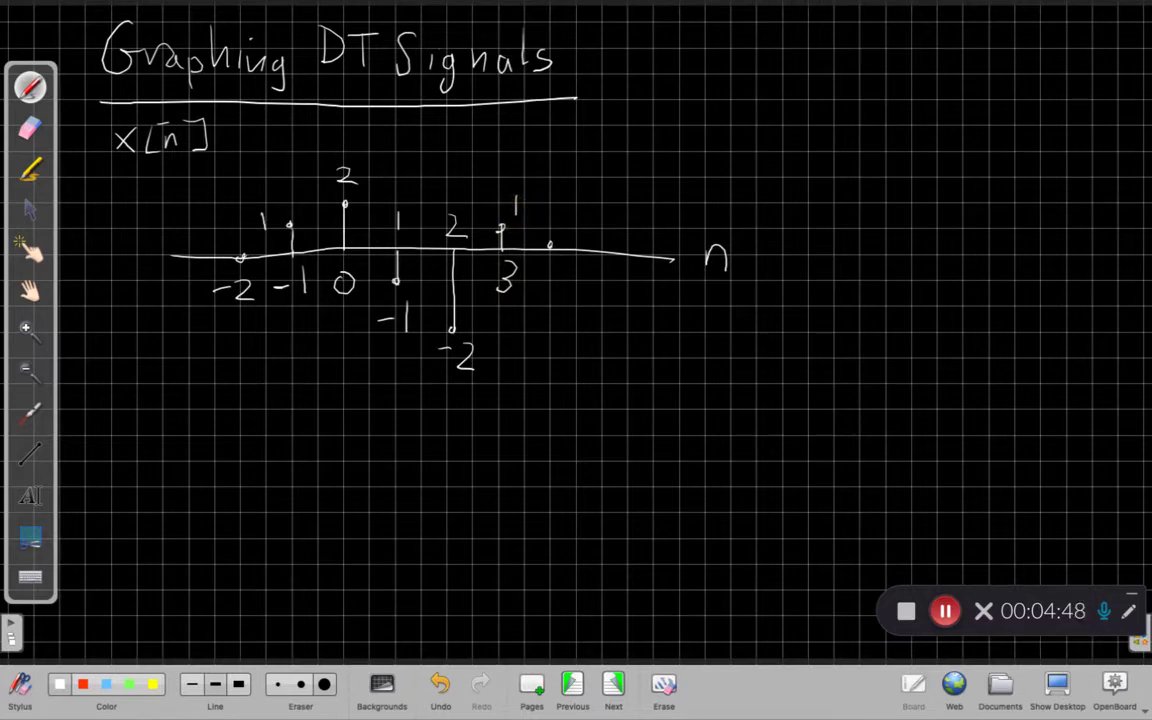
{"action": "left_click_drag", "start_coordinate": [545, 272], "coordinate": [550, 298]}
{"action": "left_click", "coordinate": [551, 240]}
Step: Erase the end of the n = 2 stem and redraw it with a bolder line and -2 label
{"action": "left_click", "coordinate": [301, 684]}
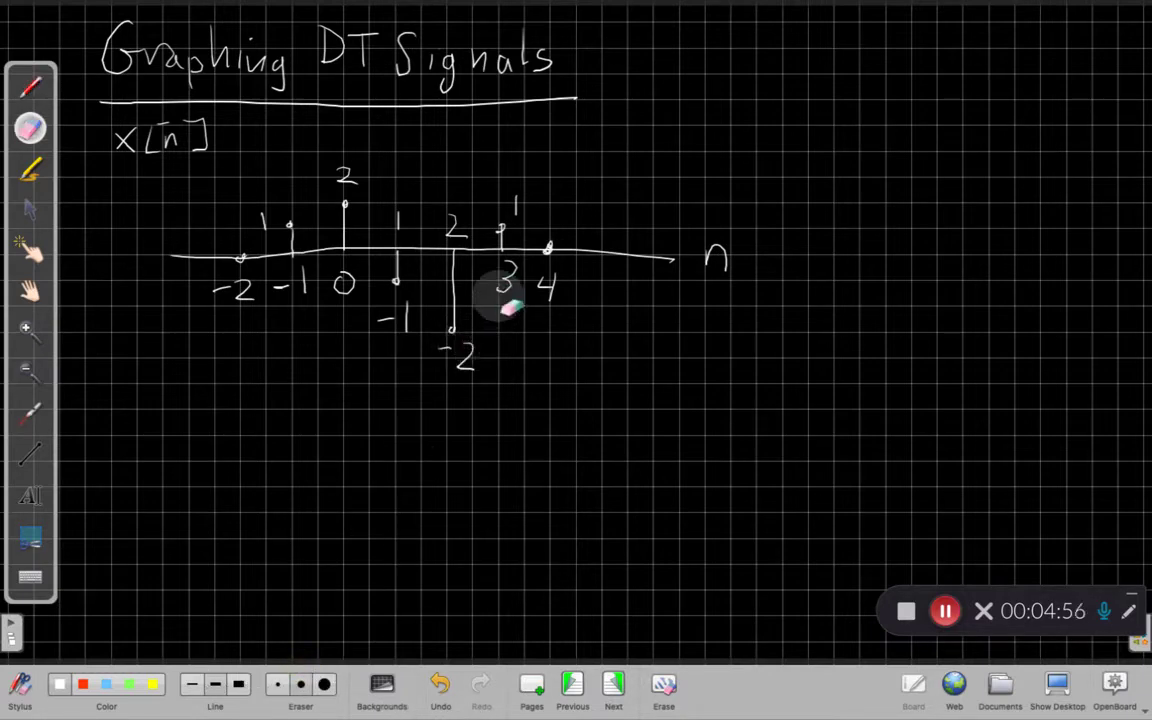
{"action": "left_click_drag", "start_coordinate": [472, 378], "coordinate": [457, 322]}
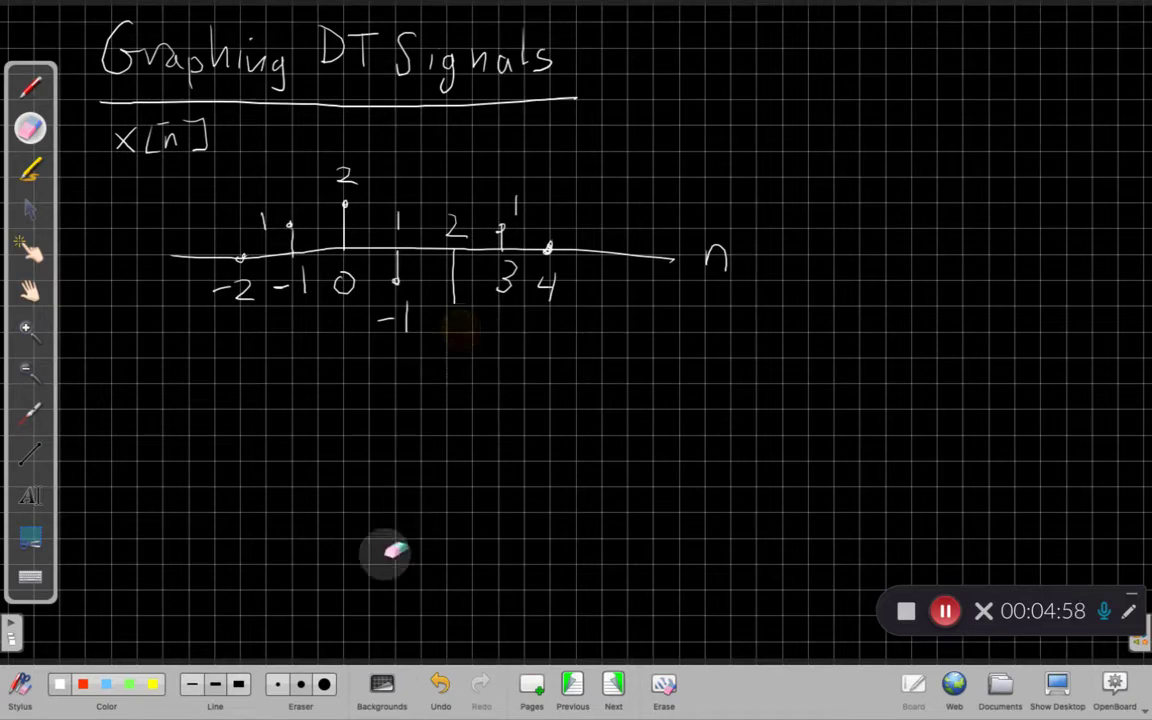
{"action": "left_click", "coordinate": [215, 684]}
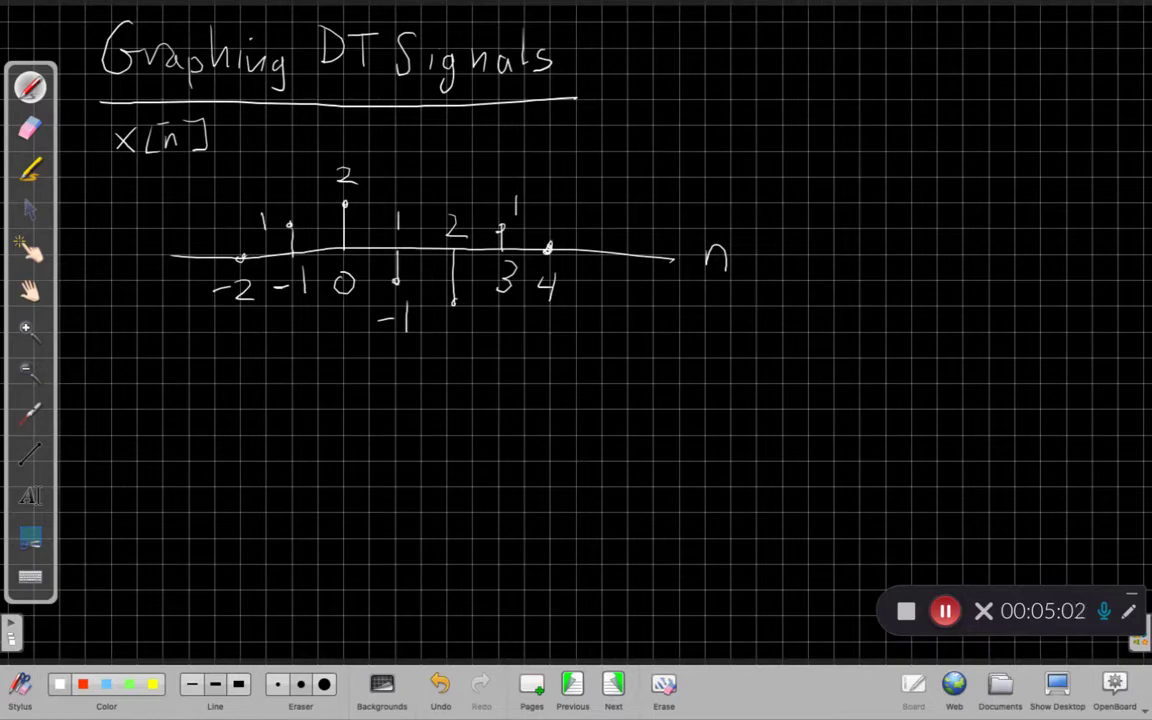
{"action": "left_click", "coordinate": [453, 303]}
{"action": "left_click_drag", "start_coordinate": [433, 342], "coordinate": [446, 342]}
{"action": "left_click_drag", "start_coordinate": [459, 334], "coordinate": [472, 350]}
Step: Below the plot, write x[2] = ? answered -2, then x[0] = 2, and start x[1.5] =
{"action": "mouse_move", "coordinate": [231, 402]}
{"action": "left_mouse_down"}
{"action": "mouse_move", "coordinate": [212, 425]}
{"action": "mouse_move", "coordinate": [259, 394]}
{"action": "mouse_move", "coordinate": [249, 427]}
{"action": "mouse_move", "coordinate": [298, 428]}
{"action": "mouse_move", "coordinate": [347, 408]}
{"action": "mouse_move", "coordinate": [351, 423]}
{"action": "left_mouse_up"}
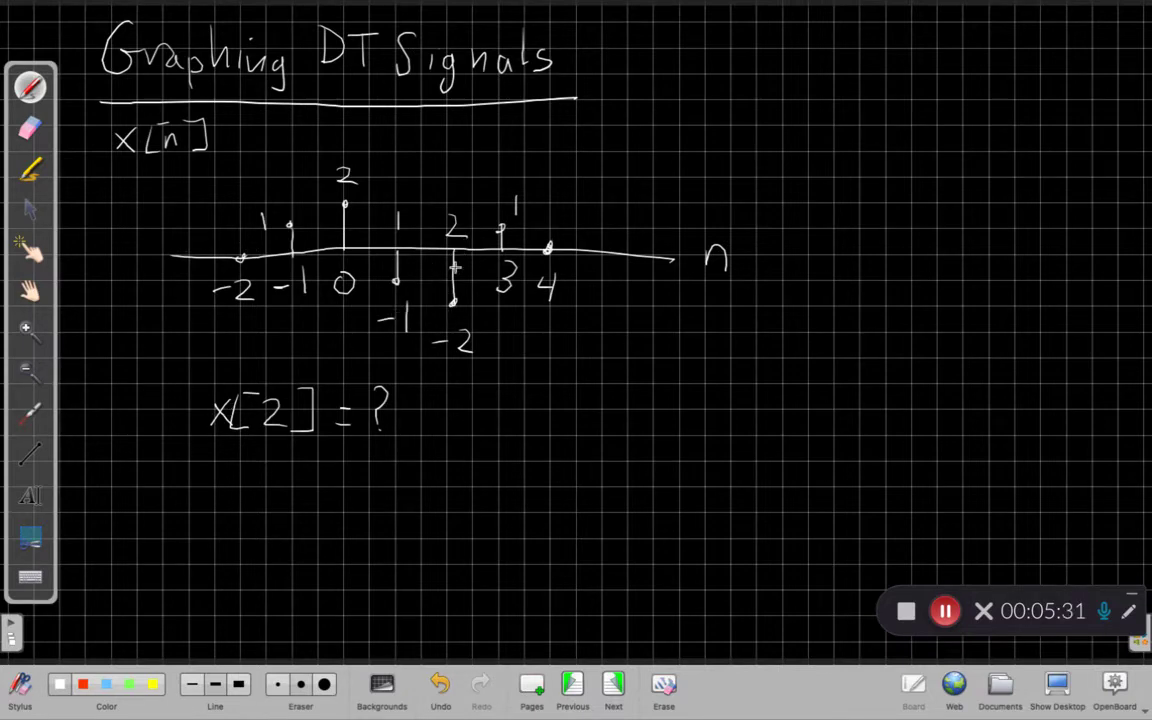
{"action": "left_click_drag", "start_coordinate": [452, 399], "coordinate": [463, 398]}
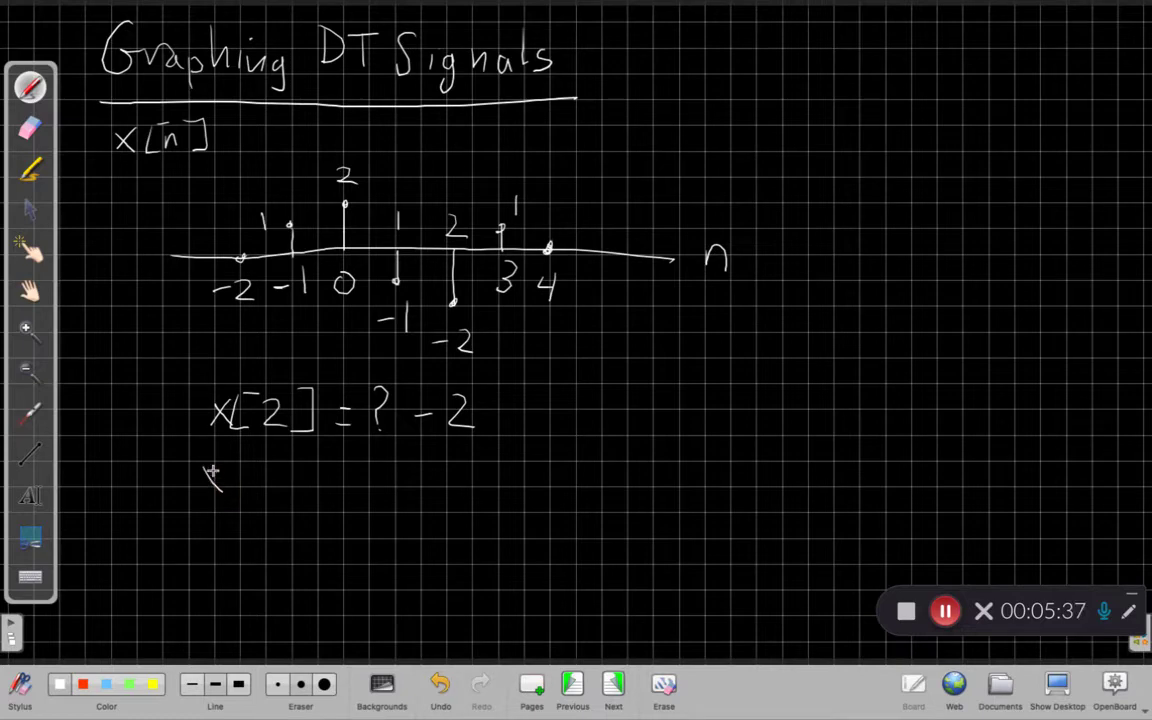
{"action": "mouse_move", "coordinate": [203, 464]}
{"action": "left_mouse_down"}
{"action": "mouse_move", "coordinate": [220, 490]}
{"action": "mouse_move", "coordinate": [203, 490]}
{"action": "mouse_move", "coordinate": [250, 495]}
{"action": "mouse_move", "coordinate": [267, 472]}
{"action": "mouse_move", "coordinate": [286, 495]}
{"action": "mouse_move", "coordinate": [342, 483]}
{"action": "left_mouse_up"}
{"action": "left_click_drag", "start_coordinate": [329, 490], "coordinate": [343, 490]}
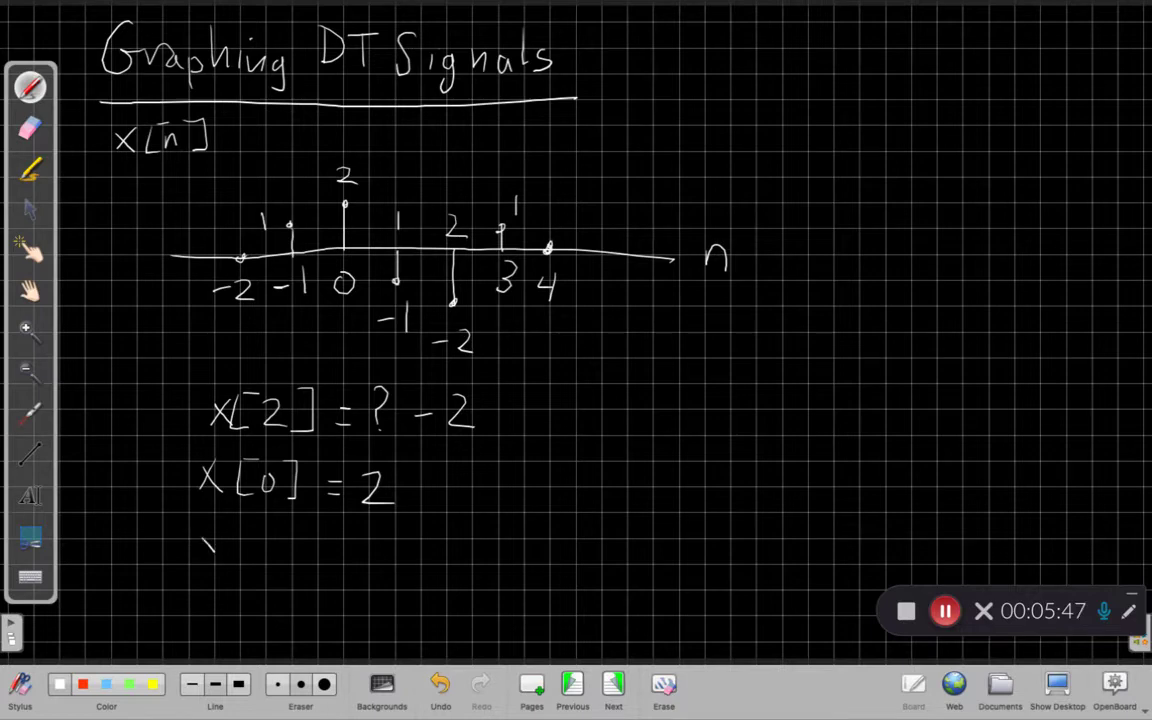
{"action": "left_click_drag", "start_coordinate": [213, 551], "coordinate": [222, 560]}
{"action": "mouse_move", "coordinate": [220, 537]}
{"action": "left_mouse_down"}
{"action": "mouse_move", "coordinate": [204, 560]}
{"action": "mouse_move", "coordinate": [338, 562]}
{"action": "mouse_move", "coordinate": [394, 535]}
{"action": "mouse_move", "coordinate": [395, 550]}
{"action": "left_mouse_up"}
{"action": "left_click", "coordinate": [292, 548]}
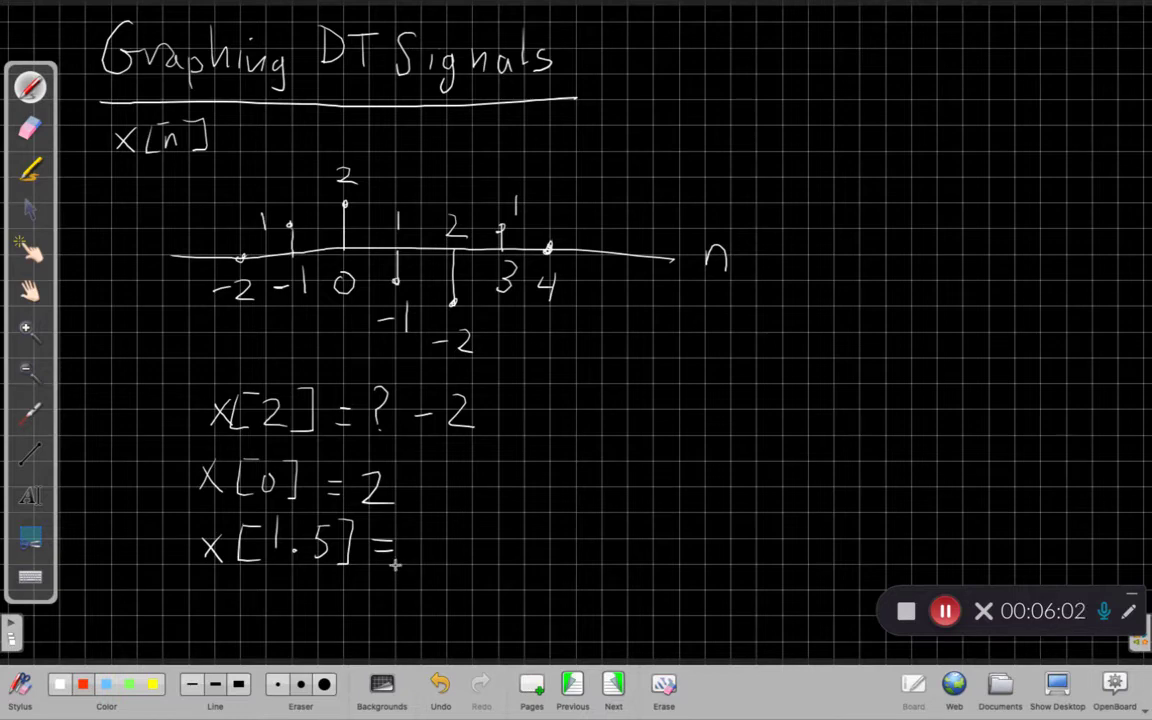
Step: Answer x[1.5] = with a red frowning face and the word 'Undefined'
{"action": "left_click_drag", "start_coordinate": [426, 564], "coordinate": [462, 565]}
{"action": "left_click", "coordinate": [435, 530]}
{"action": "left_click", "coordinate": [464, 531]}
{"action": "mouse_move", "coordinate": [505, 530]}
{"action": "left_mouse_down"}
{"action": "mouse_move", "coordinate": [638, 540]}
{"action": "mouse_move", "coordinate": [635, 550]}
{"action": "mouse_move", "coordinate": [669, 557]}
{"action": "mouse_move", "coordinate": [708, 545]}
{"action": "left_mouse_up"}
{"action": "left_click", "coordinate": [620, 510]}
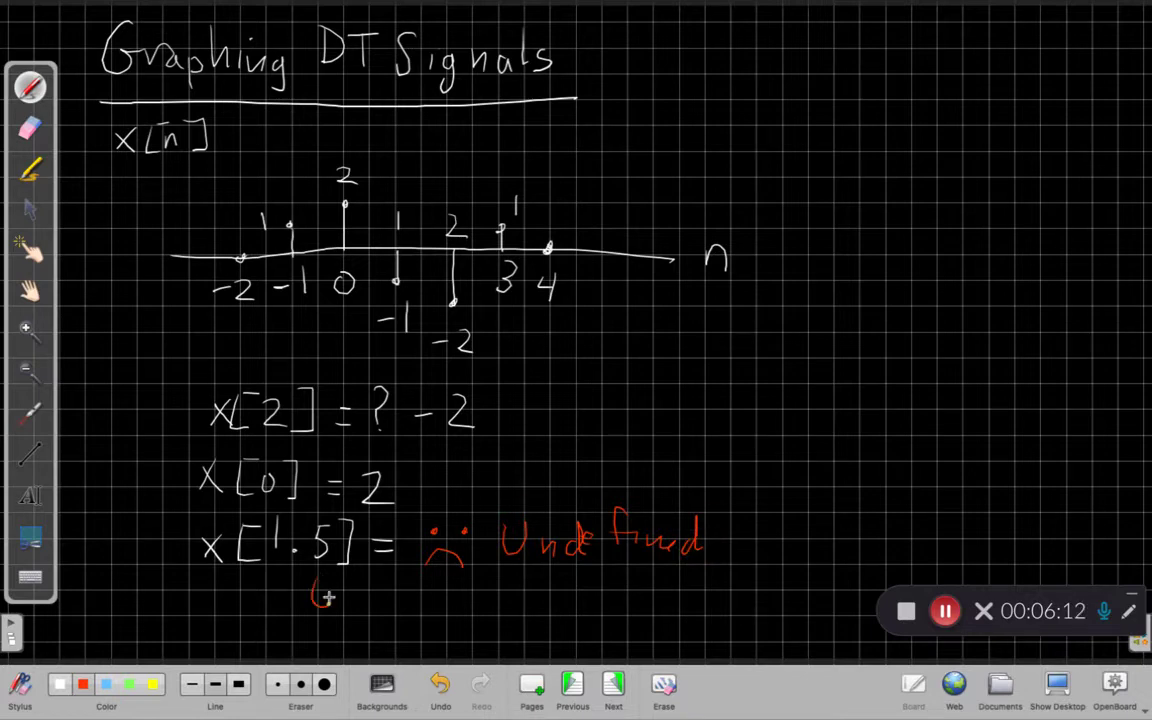
Step: Add the red note '(not an integer)' below x[1.5]
{"action": "mouse_move", "coordinate": [324, 584]}
{"action": "left_mouse_down"}
{"action": "mouse_move", "coordinate": [318, 600]}
{"action": "mouse_move", "coordinate": [404, 605]}
{"action": "left_mouse_up"}
{"action": "left_click_drag", "start_coordinate": [394, 594], "coordinate": [512, 603]}
{"action": "mouse_move", "coordinate": [514, 590]}
{"action": "left_mouse_down"}
{"action": "mouse_move", "coordinate": [586, 612]}
{"action": "mouse_move", "coordinate": [624, 598]}
{"action": "left_mouse_up"}
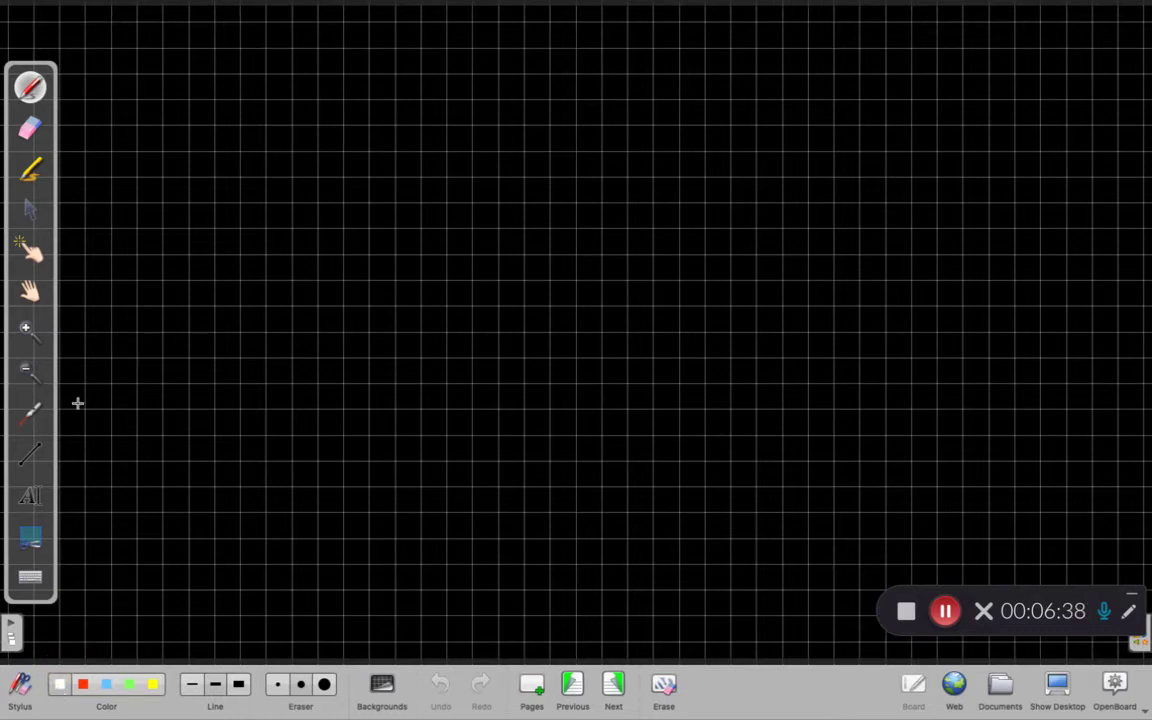
Step: Handwrite and underline the heading 'Examples of DT Signals' on the new page
{"action": "left_click_drag", "start_coordinate": [130, 22], "coordinate": [150, 70]}
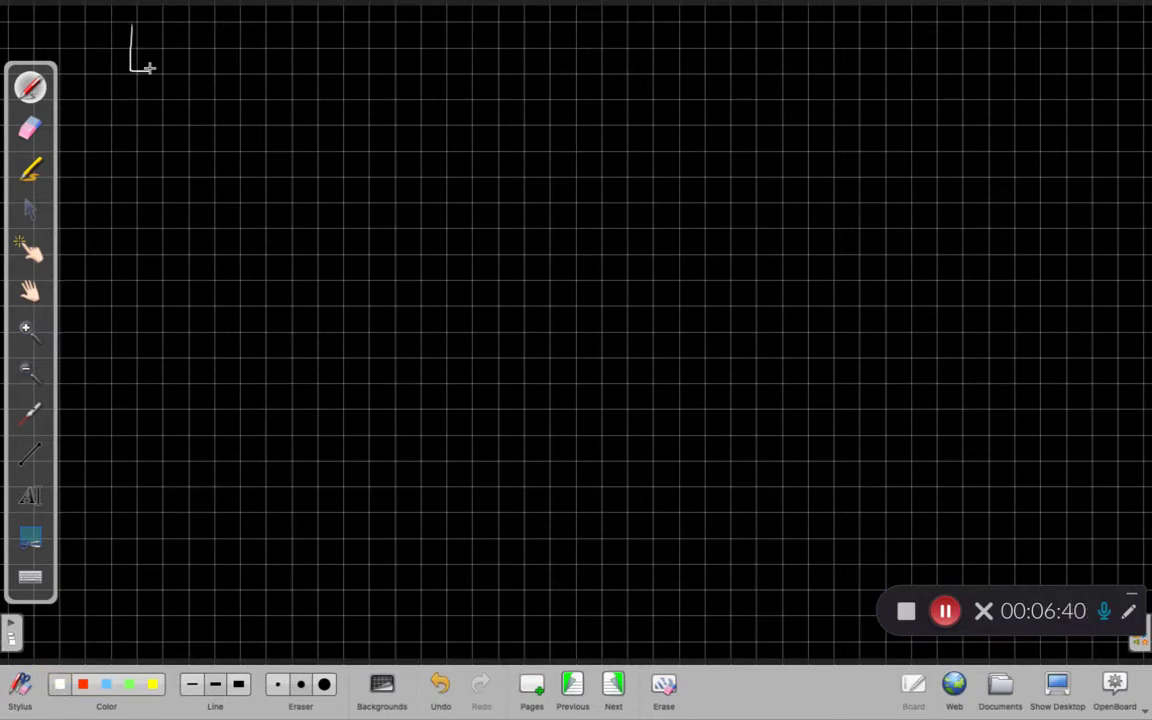
{"action": "left_click_drag", "start_coordinate": [136, 16], "coordinate": [152, 44]}
{"action": "mouse_move", "coordinate": [166, 50]}
{"action": "left_mouse_down"}
{"action": "mouse_move", "coordinate": [185, 78]}
{"action": "mouse_move", "coordinate": [166, 78]}
{"action": "left_mouse_up"}
{"action": "mouse_move", "coordinate": [205, 58]}
{"action": "left_mouse_down"}
{"action": "mouse_move", "coordinate": [190, 78]}
{"action": "mouse_move", "coordinate": [248, 78]}
{"action": "left_mouse_up"}
{"action": "left_click_drag", "start_coordinate": [252, 56], "coordinate": [288, 74]}
{"action": "left_click_drag", "start_coordinate": [304, 58], "coordinate": [290, 77]}
{"action": "left_click_drag", "start_coordinate": [352, 50], "coordinate": [373, 68]}
{"action": "mouse_move", "coordinate": [364, 48]}
{"action": "left_mouse_down"}
{"action": "mouse_move", "coordinate": [425, 62]}
{"action": "mouse_move", "coordinate": [497, 29]}
{"action": "mouse_move", "coordinate": [483, 58]}
{"action": "left_mouse_up"}
{"action": "mouse_move", "coordinate": [546, 28]}
{"action": "left_mouse_down"}
{"action": "mouse_move", "coordinate": [523, 57]}
{"action": "mouse_move", "coordinate": [602, 62]}
{"action": "left_mouse_up"}
{"action": "left_click_drag", "start_coordinate": [626, 46], "coordinate": [668, 66]}
{"action": "left_click_drag", "start_coordinate": [120, 96], "coordinate": [757, 107]}
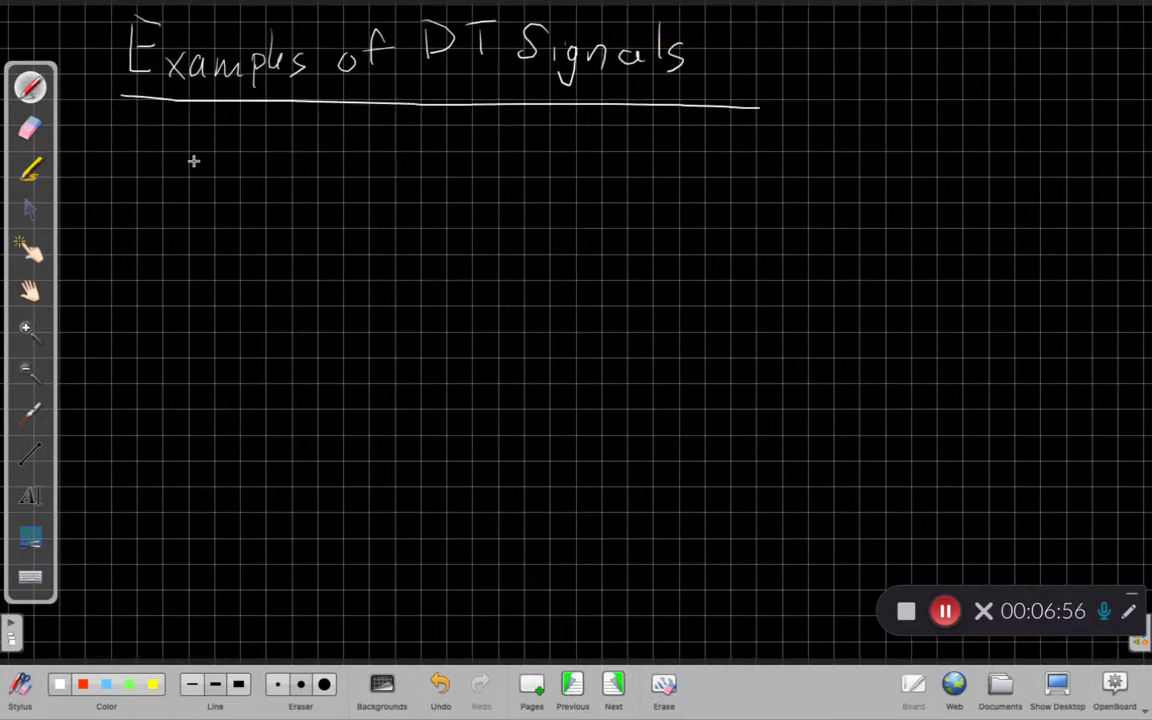
Step: Write the first list item, a circled 1 followed by 'Digital audio'
{"action": "mouse_move", "coordinate": [157, 122]}
{"action": "left_mouse_down"}
{"action": "mouse_move", "coordinate": [154, 155]}
{"action": "mouse_move", "coordinate": [143, 150]}
{"action": "mouse_move", "coordinate": [167, 110]}
{"action": "left_mouse_up"}
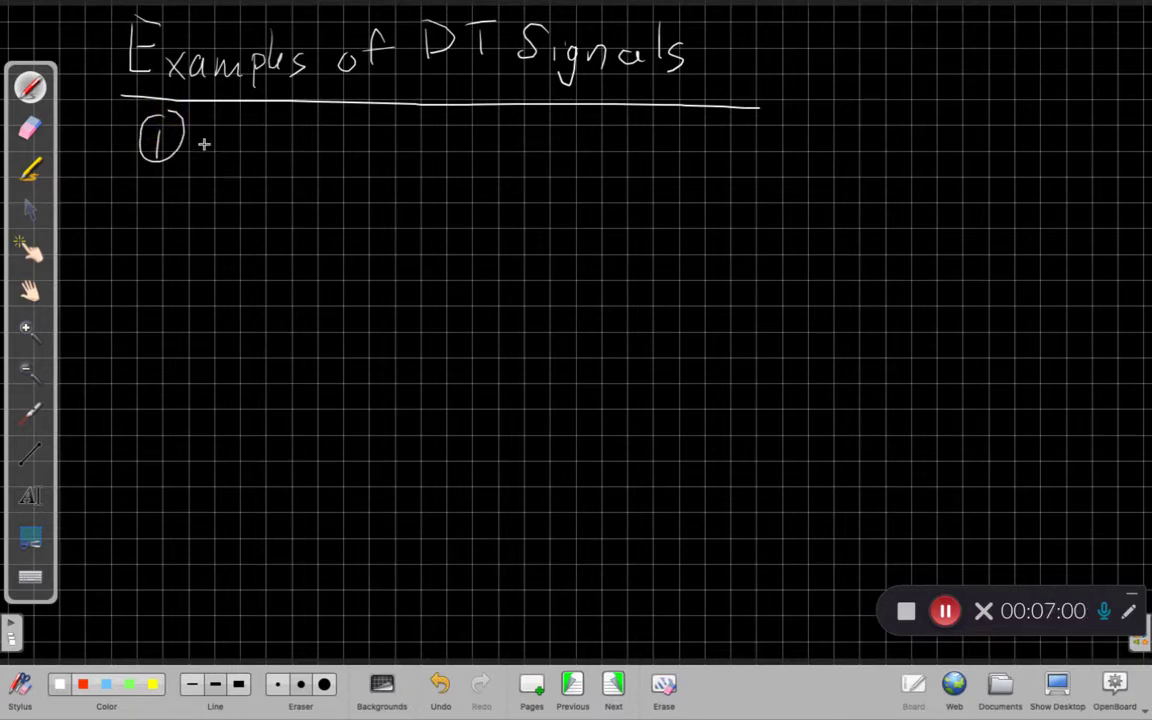
{"action": "left_click_drag", "start_coordinate": [209, 127], "coordinate": [209, 155]}
{"action": "mouse_move", "coordinate": [211, 127]}
{"action": "left_mouse_down"}
{"action": "mouse_move", "coordinate": [211, 154]}
{"action": "mouse_move", "coordinate": [240, 152]}
{"action": "mouse_move", "coordinate": [256, 172]}
{"action": "mouse_move", "coordinate": [293, 152]}
{"action": "left_mouse_up"}
{"action": "mouse_move", "coordinate": [284, 130]}
{"action": "left_mouse_down"}
{"action": "mouse_move", "coordinate": [302, 129]}
{"action": "mouse_move", "coordinate": [325, 152]}
{"action": "left_mouse_up"}
{"action": "left_click_drag", "start_coordinate": [342, 116], "coordinate": [344, 152]}
{"action": "left_click", "coordinate": [279, 121]}
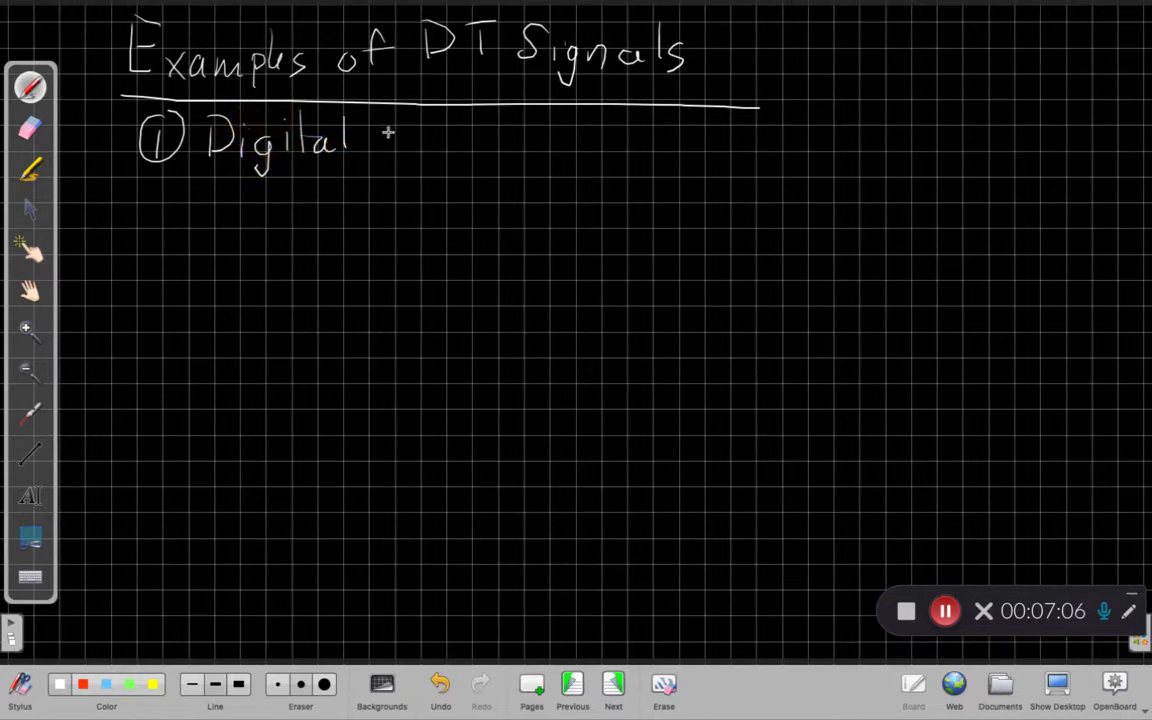
{"action": "mouse_move", "coordinate": [386, 133]}
{"action": "left_mouse_down"}
{"action": "mouse_move", "coordinate": [374, 146]}
{"action": "mouse_move", "coordinate": [391, 150]}
{"action": "left_mouse_up"}
{"action": "mouse_move", "coordinate": [406, 133]}
{"action": "left_mouse_down"}
{"action": "mouse_move", "coordinate": [416, 150]}
{"action": "mouse_move", "coordinate": [436, 148]}
{"action": "left_mouse_up"}
{"action": "mouse_move", "coordinate": [456, 118]}
{"action": "left_mouse_down"}
{"action": "mouse_move", "coordinate": [458, 146]}
{"action": "mouse_move", "coordinate": [496, 136]}
{"action": "left_mouse_up"}
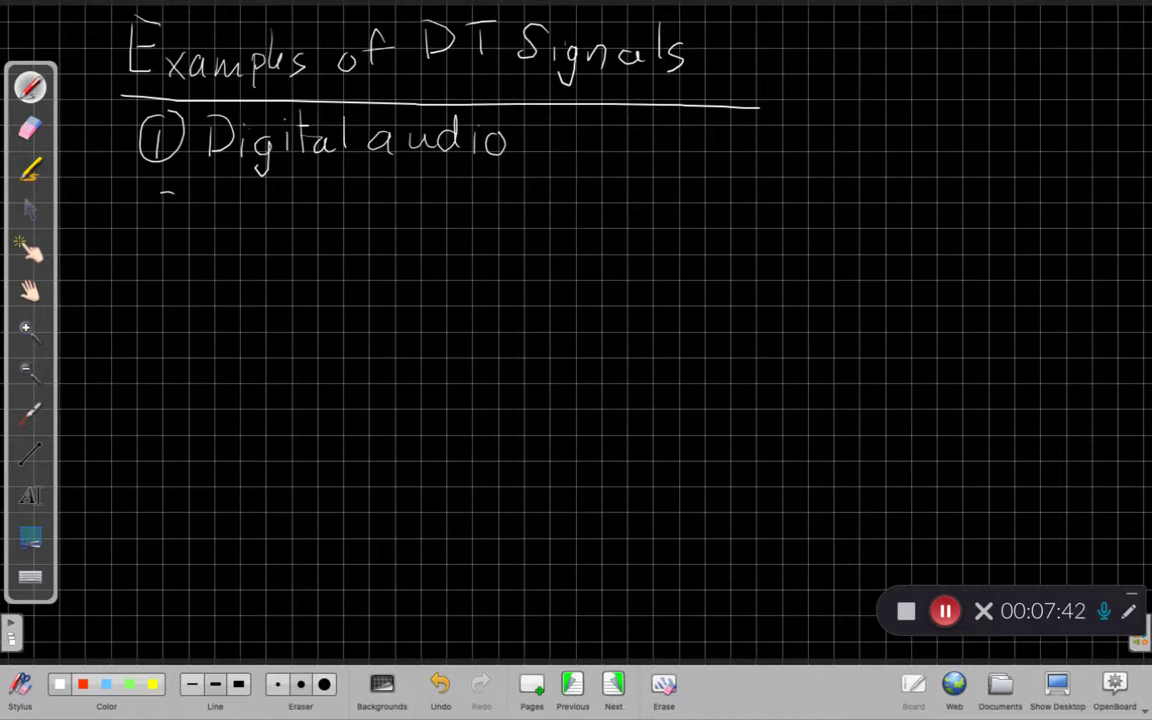
Step: Write a circled 2 followed by 'Dow Jones Industrial Average on Friday'
{"action": "left_click_drag", "start_coordinate": [150, 184], "coordinate": [176, 210]}
{"action": "mouse_move", "coordinate": [166, 158]}
{"action": "left_mouse_down"}
{"action": "mouse_move", "coordinate": [142, 162]}
{"action": "mouse_move", "coordinate": [221, 211]}
{"action": "mouse_move", "coordinate": [247, 194]}
{"action": "mouse_move", "coordinate": [420, 206]}
{"action": "left_mouse_up"}
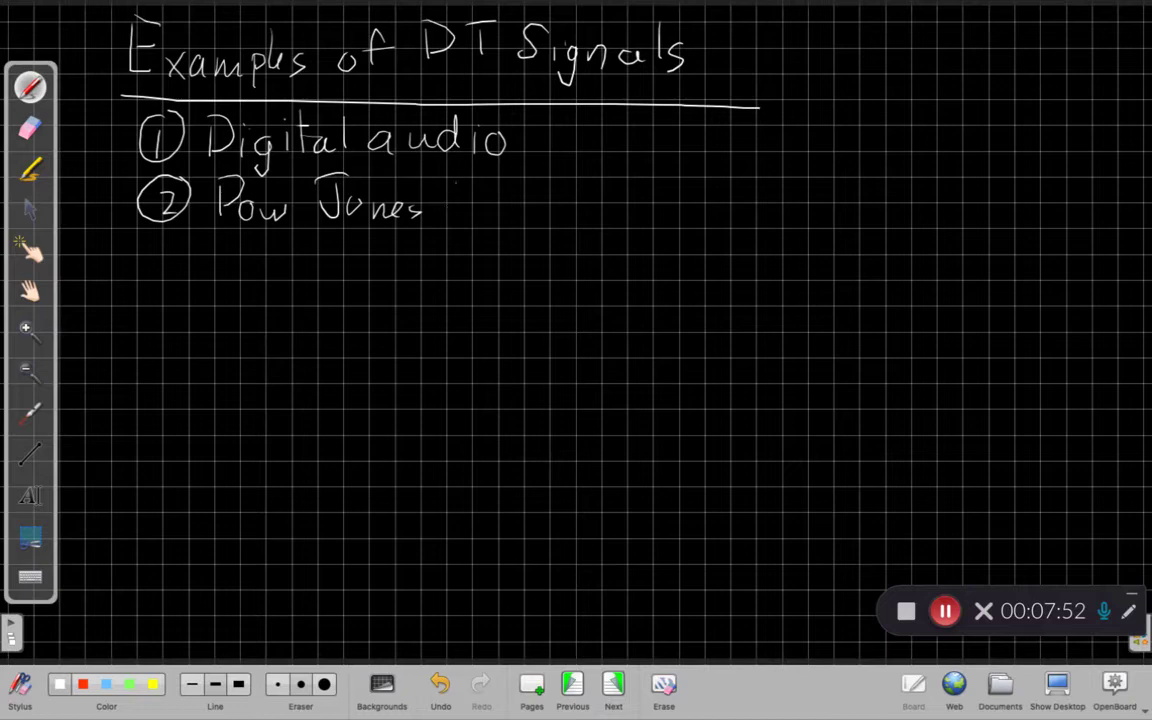
{"action": "mouse_move", "coordinate": [452, 186]}
{"action": "left_mouse_down"}
{"action": "mouse_move", "coordinate": [452, 214]}
{"action": "mouse_move", "coordinate": [459, 185]}
{"action": "mouse_move", "coordinate": [480, 214]}
{"action": "mouse_move", "coordinate": [510, 188]}
{"action": "mouse_move", "coordinate": [538, 213]}
{"action": "left_mouse_up"}
{"action": "mouse_move", "coordinate": [552, 192]}
{"action": "left_mouse_down"}
{"action": "mouse_move", "coordinate": [545, 214]}
{"action": "mouse_move", "coordinate": [562, 214]}
{"action": "mouse_move", "coordinate": [570, 194]}
{"action": "left_mouse_up"}
{"action": "mouse_move", "coordinate": [574, 214]}
{"action": "left_mouse_down"}
{"action": "mouse_move", "coordinate": [598, 198]}
{"action": "mouse_move", "coordinate": [628, 213]}
{"action": "mouse_move", "coordinate": [658, 180]}
{"action": "mouse_move", "coordinate": [663, 208]}
{"action": "mouse_move", "coordinate": [664, 196]}
{"action": "left_mouse_up"}
{"action": "left_click_drag", "start_coordinate": [670, 196], "coordinate": [728, 198]}
{"action": "mouse_move", "coordinate": [744, 200]}
{"action": "left_mouse_down"}
{"action": "mouse_move", "coordinate": [747, 212]}
{"action": "mouse_move", "coordinate": [830, 210]}
{"action": "left_mouse_up"}
{"action": "mouse_move", "coordinate": [834, 214]}
{"action": "left_mouse_down"}
{"action": "mouse_move", "coordinate": [887, 211]}
{"action": "mouse_move", "coordinate": [914, 181]}
{"action": "mouse_move", "coordinate": [911, 214]}
{"action": "mouse_move", "coordinate": [955, 216]}
{"action": "left_mouse_up"}
{"action": "mouse_move", "coordinate": [962, 212]}
{"action": "left_mouse_down"}
{"action": "mouse_move", "coordinate": [975, 200]}
{"action": "mouse_move", "coordinate": [975, 216]}
{"action": "mouse_move", "coordinate": [992, 214]}
{"action": "left_mouse_up"}
{"action": "left_click_drag", "start_coordinate": [996, 208], "coordinate": [1014, 216]}
{"action": "left_click_drag", "start_coordinate": [1022, 206], "coordinate": [1000, 244]}
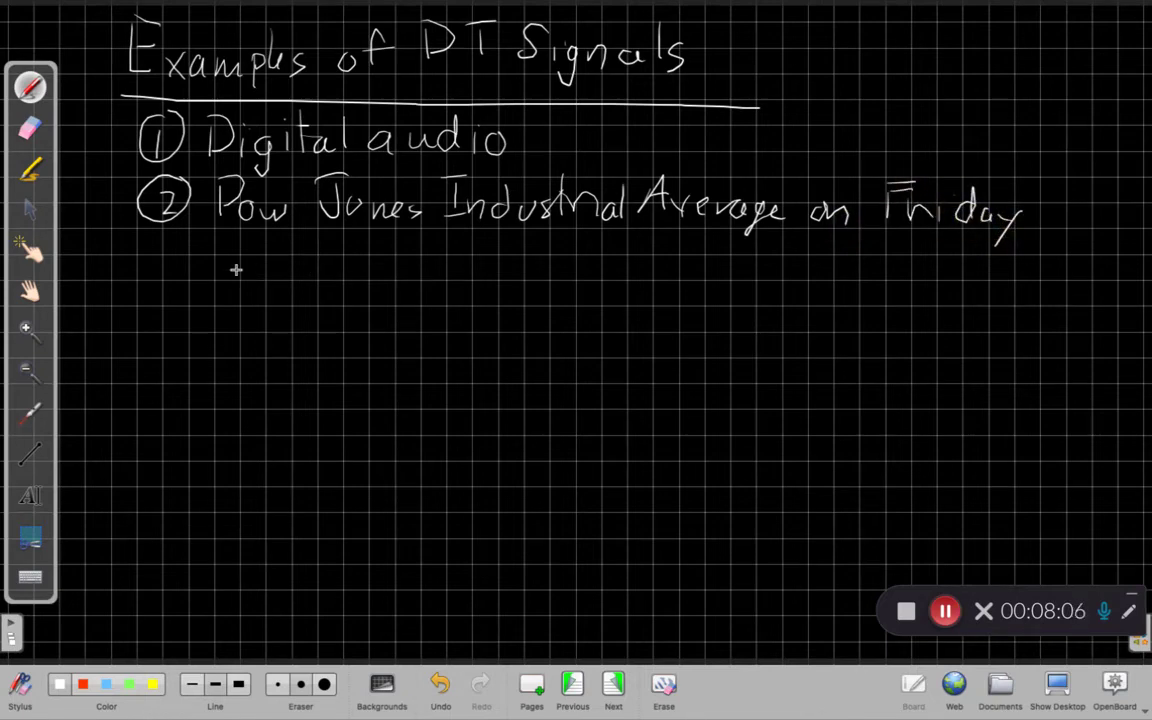
Step: Continue the second example on the next line with 'at closing'
{"action": "mouse_move", "coordinate": [226, 258]}
{"action": "left_mouse_down"}
{"action": "mouse_move", "coordinate": [216, 265]}
{"action": "mouse_move", "coordinate": [250, 272]}
{"action": "left_mouse_up"}
{"action": "mouse_move", "coordinate": [240, 256]}
{"action": "left_mouse_down"}
{"action": "mouse_move", "coordinate": [270, 247]}
{"action": "mouse_move", "coordinate": [312, 272]}
{"action": "left_mouse_up"}
{"action": "mouse_move", "coordinate": [330, 260]}
{"action": "left_mouse_down"}
{"action": "mouse_move", "coordinate": [393, 273]}
{"action": "mouse_move", "coordinate": [396, 291]}
{"action": "left_mouse_up"}
{"action": "left_click", "coordinate": [366, 238]}
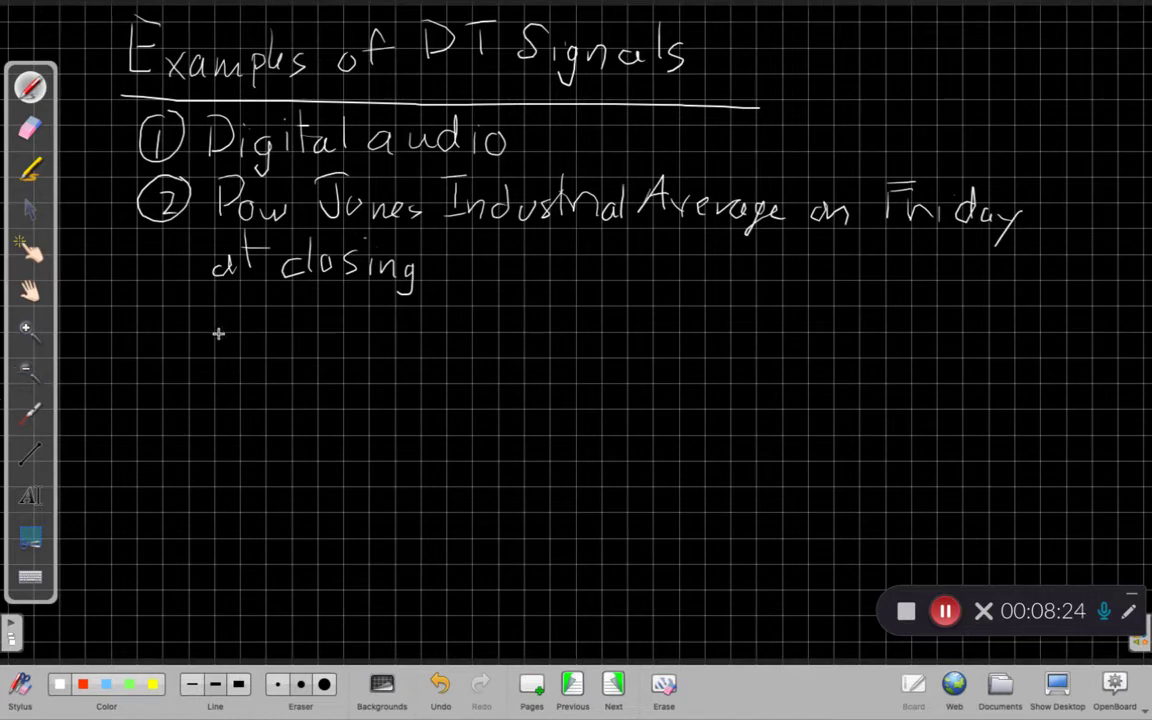
Step: Write x[n] with an arrow labelled 'week number', then a circled 3 below
{"action": "left_click_drag", "start_coordinate": [245, 305], "coordinate": [262, 324]}
{"action": "mouse_move", "coordinate": [262, 300]}
{"action": "left_mouse_down"}
{"action": "mouse_move", "coordinate": [242, 325]}
{"action": "mouse_move", "coordinate": [272, 301]}
{"action": "mouse_move", "coordinate": [284, 330]}
{"action": "mouse_move", "coordinate": [300, 318]}
{"action": "mouse_move", "coordinate": [313, 326]}
{"action": "mouse_move", "coordinate": [293, 372]}
{"action": "mouse_move", "coordinate": [297, 352]}
{"action": "mouse_move", "coordinate": [320, 369]}
{"action": "mouse_move", "coordinate": [388, 372]}
{"action": "left_mouse_up"}
{"action": "left_click_drag", "start_coordinate": [392, 340], "coordinate": [394, 376]}
{"action": "mouse_move", "coordinate": [408, 350]}
{"action": "left_mouse_down"}
{"action": "mouse_move", "coordinate": [402, 374]}
{"action": "mouse_move", "coordinate": [463, 364]}
{"action": "mouse_move", "coordinate": [472, 378]}
{"action": "left_mouse_up"}
{"action": "mouse_move", "coordinate": [476, 364]}
{"action": "left_mouse_down"}
{"action": "mouse_move", "coordinate": [530, 384]}
{"action": "mouse_move", "coordinate": [564, 372]}
{"action": "left_mouse_up"}
{"action": "left_click_drag", "start_coordinate": [568, 378], "coordinate": [580, 364]}
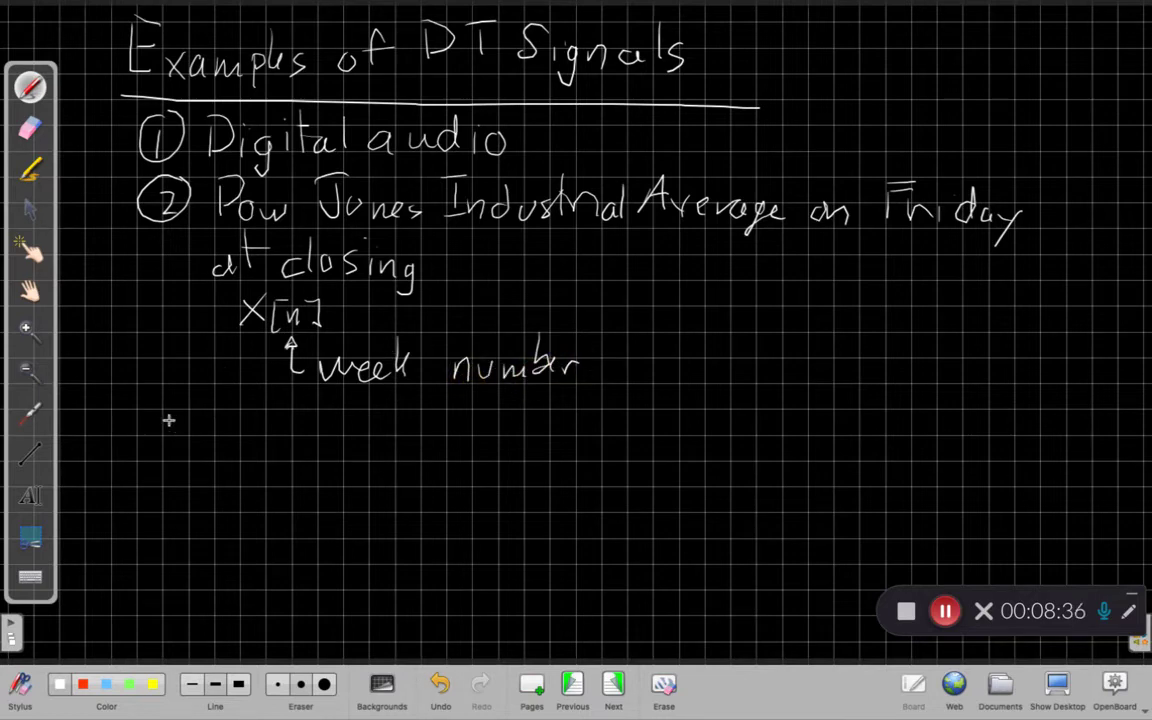
{"action": "mouse_move", "coordinate": [154, 419]}
{"action": "left_mouse_down"}
{"action": "mouse_move", "coordinate": [142, 450]}
{"action": "mouse_move", "coordinate": [162, 406]}
{"action": "left_mouse_up"}
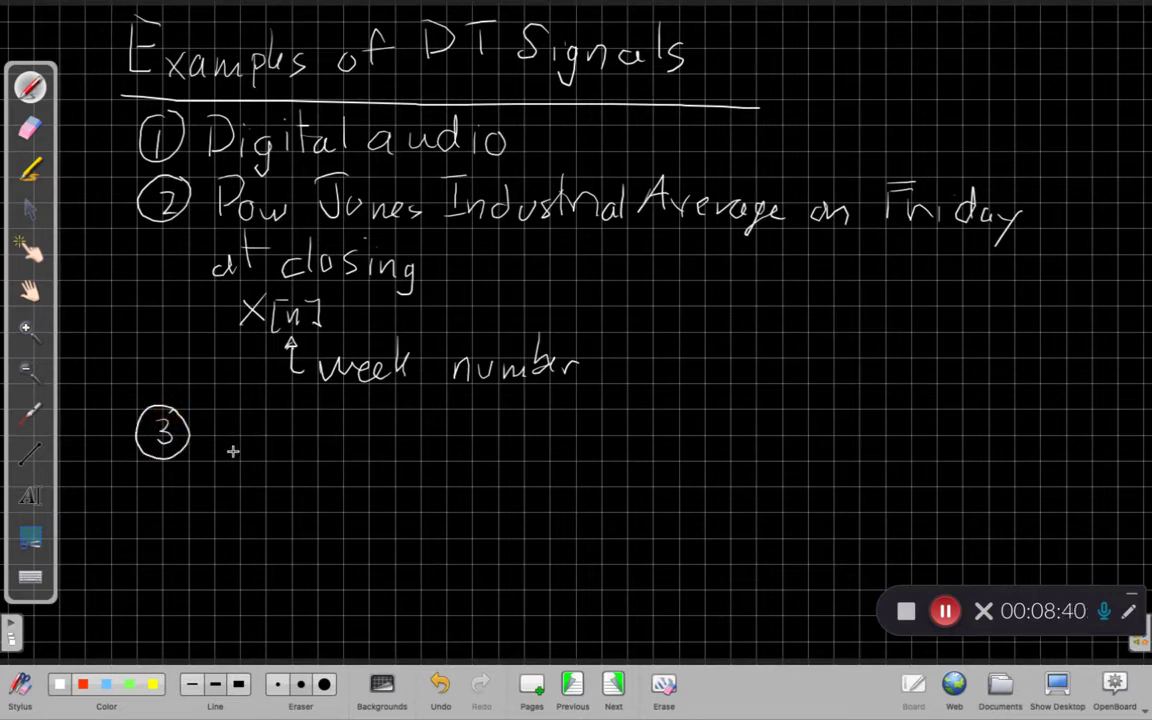
Step: Handwrite 'Scallops landed each day' beside the circled 3
{"action": "mouse_move", "coordinate": [233, 414]}
{"action": "left_mouse_down"}
{"action": "mouse_move", "coordinate": [220, 420]}
{"action": "mouse_move", "coordinate": [217, 450]}
{"action": "mouse_move", "coordinate": [256, 453]}
{"action": "left_mouse_up"}
{"action": "left_click_drag", "start_coordinate": [284, 440], "coordinate": [288, 452]}
{"action": "mouse_move", "coordinate": [300, 402]}
{"action": "left_mouse_down"}
{"action": "mouse_move", "coordinate": [297, 452]}
{"action": "mouse_move", "coordinate": [309, 452]}
{"action": "left_mouse_up"}
{"action": "mouse_move", "coordinate": [330, 432]}
{"action": "left_mouse_down"}
{"action": "mouse_move", "coordinate": [342, 465]}
{"action": "mouse_move", "coordinate": [345, 448]}
{"action": "left_mouse_up"}
{"action": "left_click_drag", "start_coordinate": [372, 430], "coordinate": [362, 452]}
{"action": "mouse_move", "coordinate": [410, 388]}
{"action": "left_mouse_down"}
{"action": "mouse_move", "coordinate": [406, 452]}
{"action": "mouse_move", "coordinate": [448, 452]}
{"action": "left_mouse_up"}
{"action": "mouse_move", "coordinate": [456, 432]}
{"action": "left_mouse_down"}
{"action": "mouse_move", "coordinate": [476, 452]}
{"action": "mouse_move", "coordinate": [497, 433]}
{"action": "mouse_move", "coordinate": [498, 452]}
{"action": "left_mouse_up"}
{"action": "left_click_drag", "start_coordinate": [508, 440], "coordinate": [546, 450]}
{"action": "mouse_move", "coordinate": [556, 392]}
{"action": "left_mouse_down"}
{"action": "mouse_move", "coordinate": [555, 452]}
{"action": "mouse_move", "coordinate": [624, 452]}
{"action": "left_mouse_up"}
{"action": "mouse_move", "coordinate": [640, 400]}
{"action": "left_mouse_down"}
{"action": "mouse_move", "coordinate": [641, 452]}
{"action": "mouse_move", "coordinate": [692, 438]}
{"action": "mouse_move", "coordinate": [702, 455]}
{"action": "mouse_move", "coordinate": [745, 452]}
{"action": "left_mouse_up"}
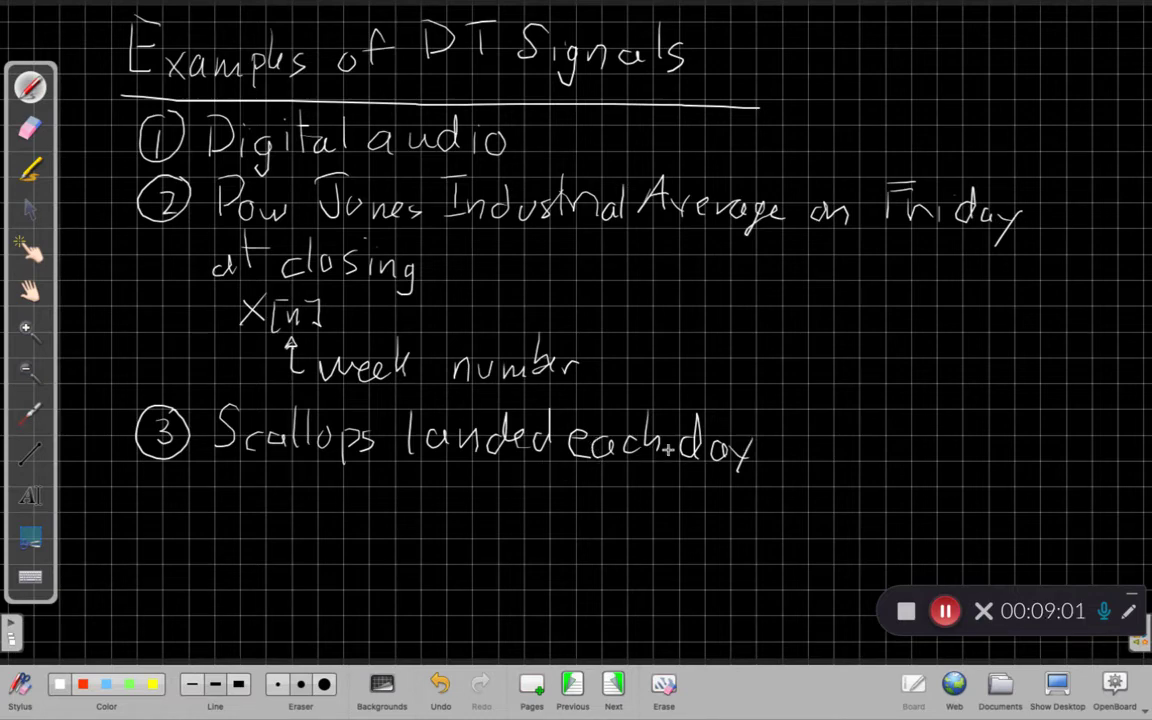
Step: Add x[n] indexed by day after the phrase, then draw a circled 4 below
{"action": "mouse_move", "coordinate": [810, 430]}
{"action": "left_mouse_down"}
{"action": "mouse_move", "coordinate": [838, 458]}
{"action": "mouse_move", "coordinate": [892, 426]}
{"action": "mouse_move", "coordinate": [880, 456]}
{"action": "mouse_move", "coordinate": [870, 420]}
{"action": "mouse_move", "coordinate": [902, 404]}
{"action": "mouse_move", "coordinate": [986, 432]}
{"action": "left_mouse_up"}
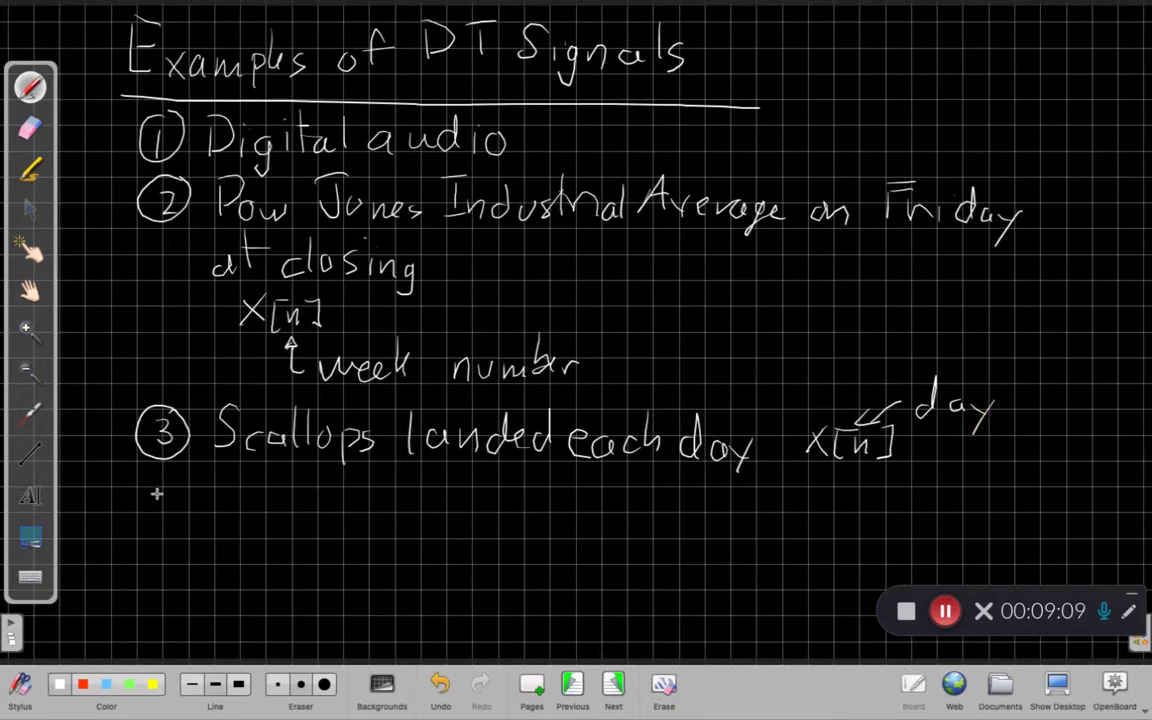
{"action": "left_click_drag", "start_coordinate": [160, 490], "coordinate": [182, 506]}
{"action": "mouse_move", "coordinate": [174, 490]}
{"action": "left_mouse_down"}
{"action": "mouse_move", "coordinate": [172, 520]}
{"action": "mouse_move", "coordinate": [168, 481]}
{"action": "left_mouse_up"}
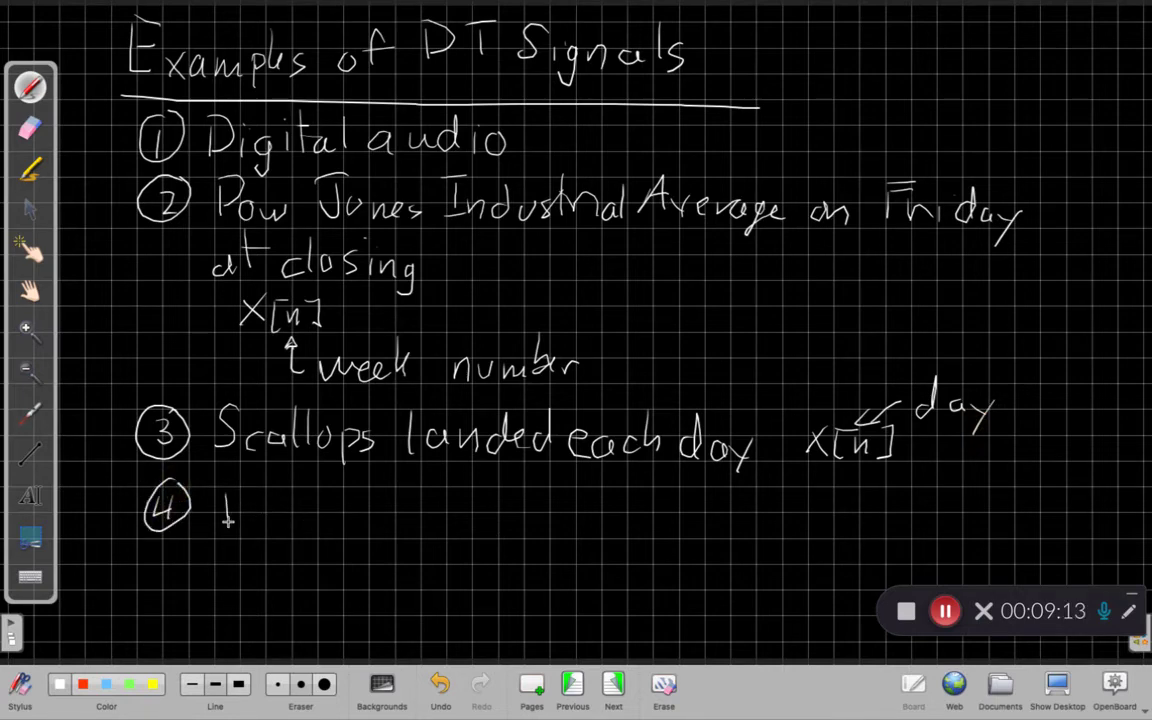
Step: Write 'Digital Image: each pixel is discrete' next to the circled 4
{"action": "mouse_move", "coordinate": [226, 486]}
{"action": "left_mouse_down"}
{"action": "mouse_move", "coordinate": [230, 518]}
{"action": "mouse_move", "coordinate": [284, 512]}
{"action": "mouse_move", "coordinate": [274, 535]}
{"action": "left_mouse_up"}
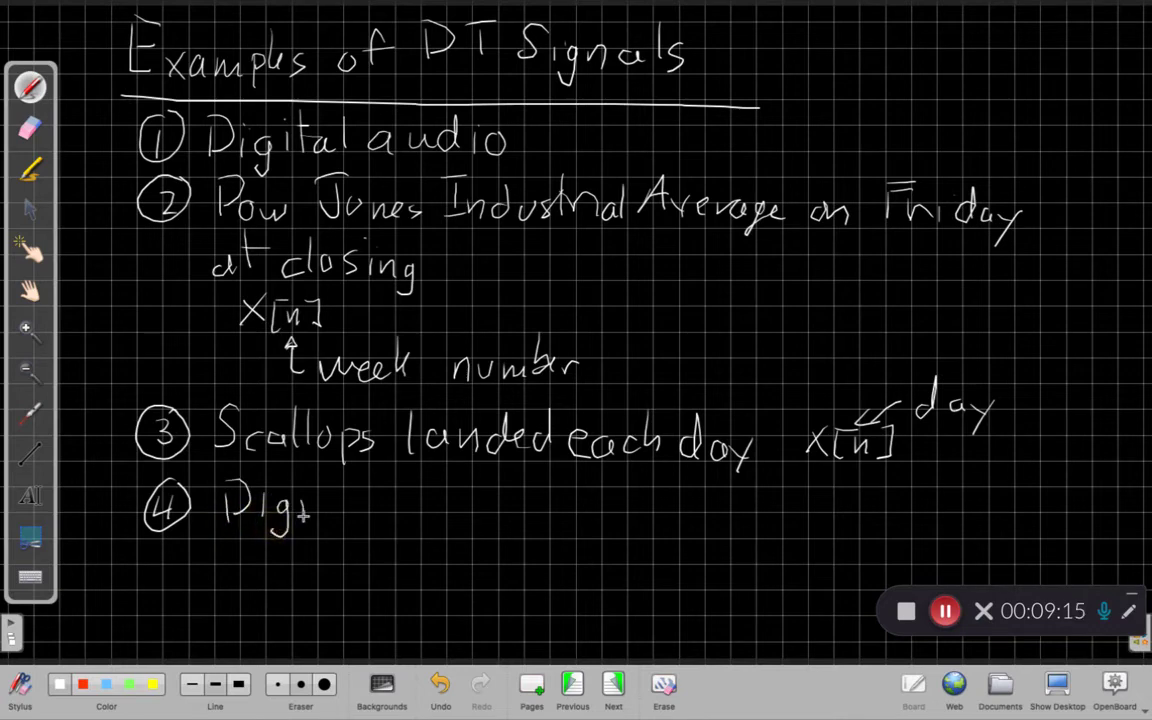
{"action": "mouse_move", "coordinate": [309, 494]}
{"action": "left_mouse_down"}
{"action": "mouse_move", "coordinate": [307, 517]}
{"action": "mouse_move", "coordinate": [334, 489]}
{"action": "mouse_move", "coordinate": [358, 512]}
{"action": "mouse_move", "coordinate": [402, 490]}
{"action": "left_mouse_up"}
{"action": "mouse_move", "coordinate": [384, 521]}
{"action": "left_mouse_down"}
{"action": "mouse_move", "coordinate": [416, 506]}
{"action": "mouse_move", "coordinate": [462, 518]}
{"action": "left_mouse_up"}
{"action": "left_click_drag", "start_coordinate": [486, 505], "coordinate": [481, 540]}
{"action": "left_click_drag", "start_coordinate": [496, 512], "coordinate": [603, 520]}
{"action": "left_click", "coordinate": [532, 503]}
{"action": "left_click", "coordinate": [533, 517]}
{"action": "mouse_move", "coordinate": [624, 495]}
{"action": "left_mouse_down"}
{"action": "mouse_move", "coordinate": [640, 520]}
{"action": "mouse_move", "coordinate": [697, 520]}
{"action": "left_mouse_up"}
{"action": "left_click_drag", "start_coordinate": [705, 505], "coordinate": [722, 520]}
{"action": "mouse_move", "coordinate": [722, 505]}
{"action": "left_mouse_down"}
{"action": "mouse_move", "coordinate": [706, 520]}
{"action": "mouse_move", "coordinate": [806, 521]}
{"action": "left_mouse_up"}
{"action": "mouse_move", "coordinate": [829, 504]}
{"action": "left_mouse_down"}
{"action": "mouse_move", "coordinate": [818, 521]}
{"action": "mouse_move", "coordinate": [883, 522]}
{"action": "left_mouse_up"}
{"action": "mouse_move", "coordinate": [904, 508]}
{"action": "left_mouse_down"}
{"action": "mouse_move", "coordinate": [893, 522]}
{"action": "mouse_move", "coordinate": [1012, 518]}
{"action": "mouse_move", "coordinate": [988, 506]}
{"action": "left_mouse_up"}
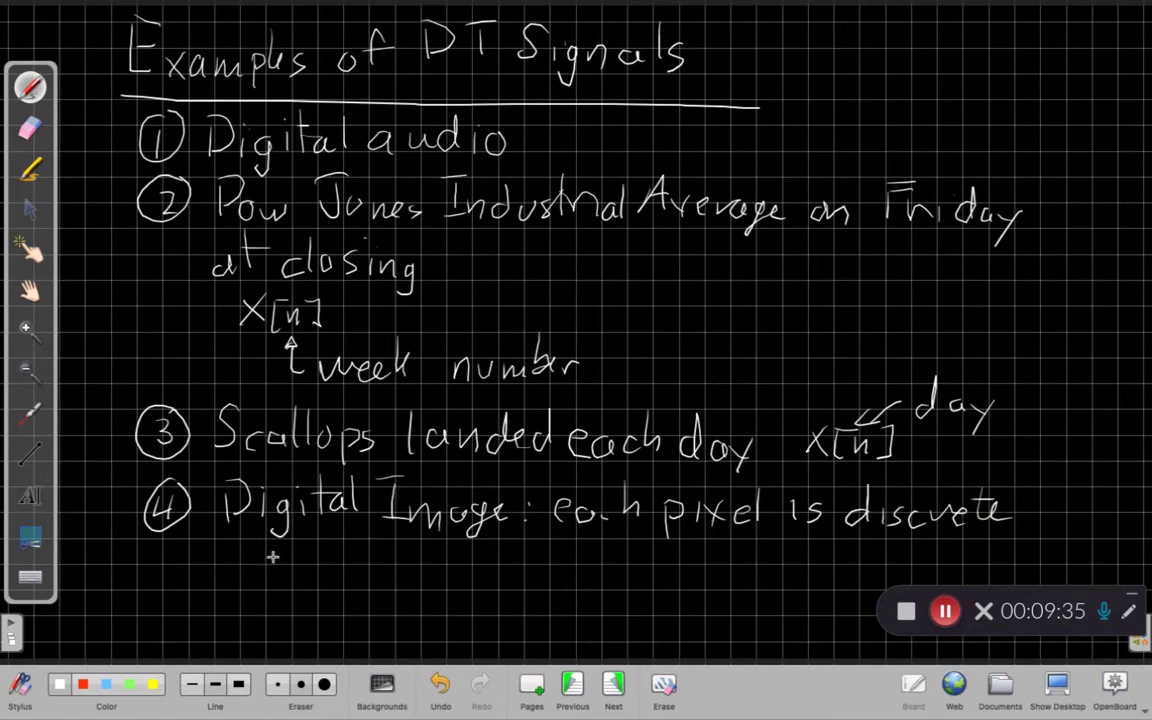
Step: Write X[n,m] below the Digital Image line
{"action": "left_click_drag", "start_coordinate": [267, 557], "coordinate": [289, 586]}
{"action": "left_click_drag", "start_coordinate": [289, 556], "coordinate": [266, 588]}
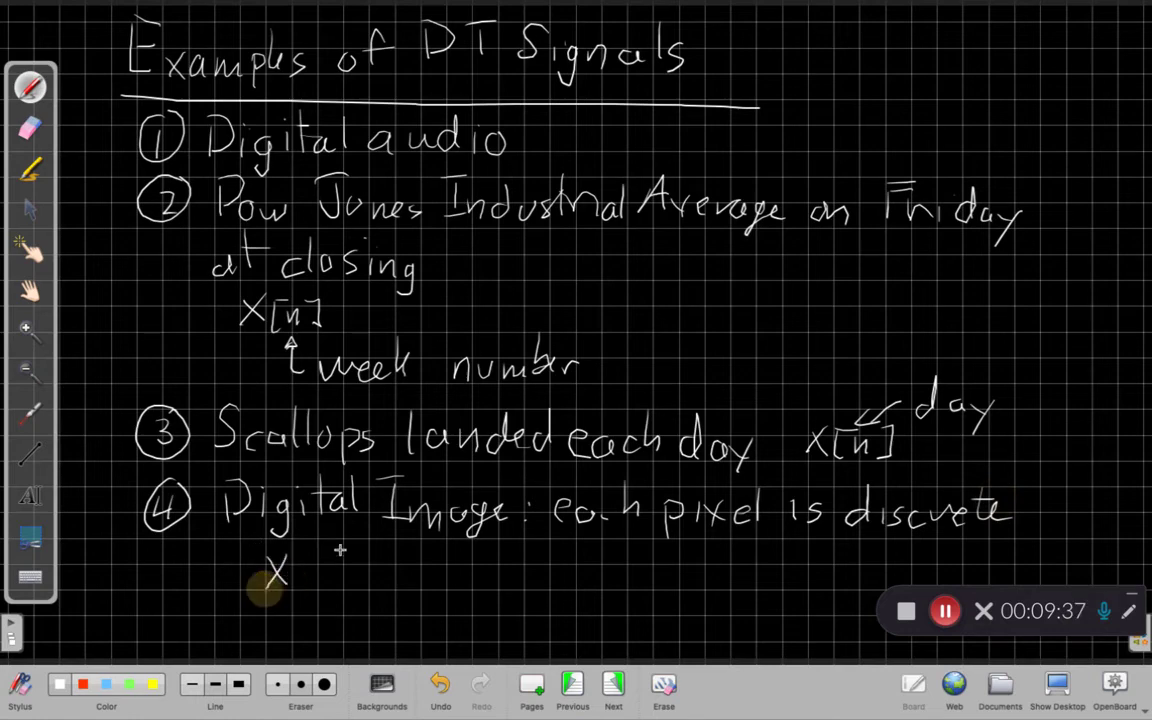
{"action": "mouse_move", "coordinate": [318, 558]}
{"action": "left_mouse_down"}
{"action": "mouse_move", "coordinate": [319, 586]}
{"action": "mouse_move", "coordinate": [421, 590]}
{"action": "left_mouse_up"}
{"action": "left_click_drag", "start_coordinate": [446, 547], "coordinate": [447, 582]}
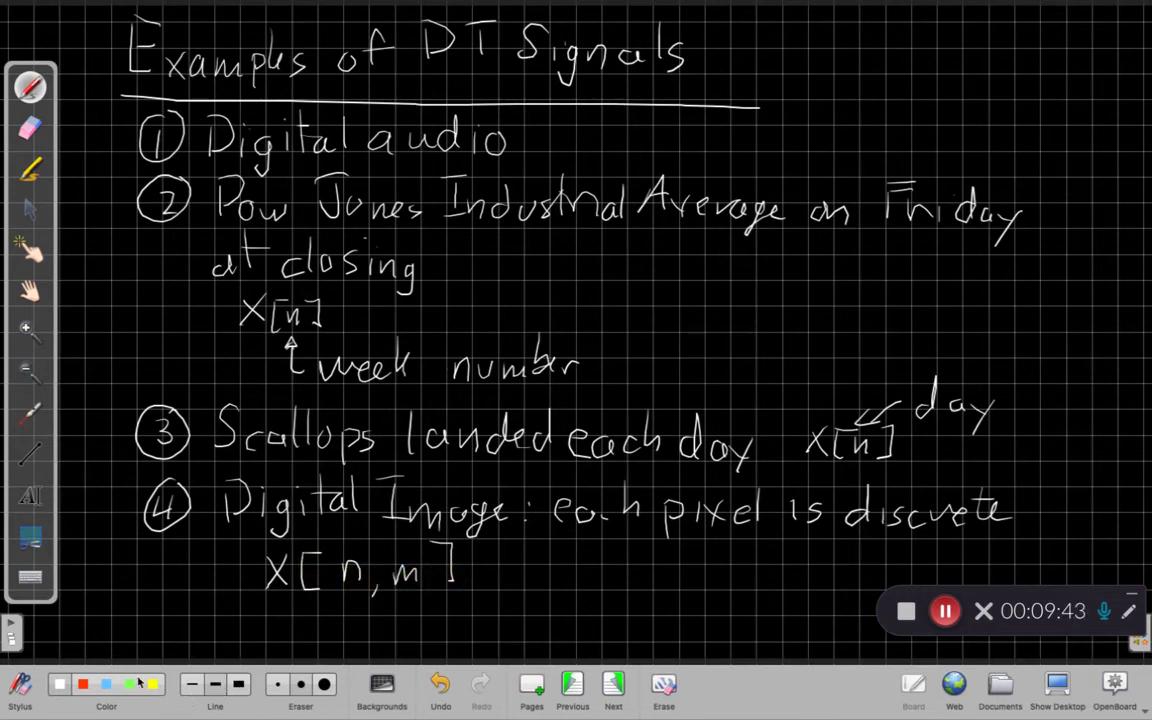
Step: In blue ink, add arrows labelling n as 'row' and m as 'column', then show the desktop
{"action": "left_click", "coordinate": [107, 683]}
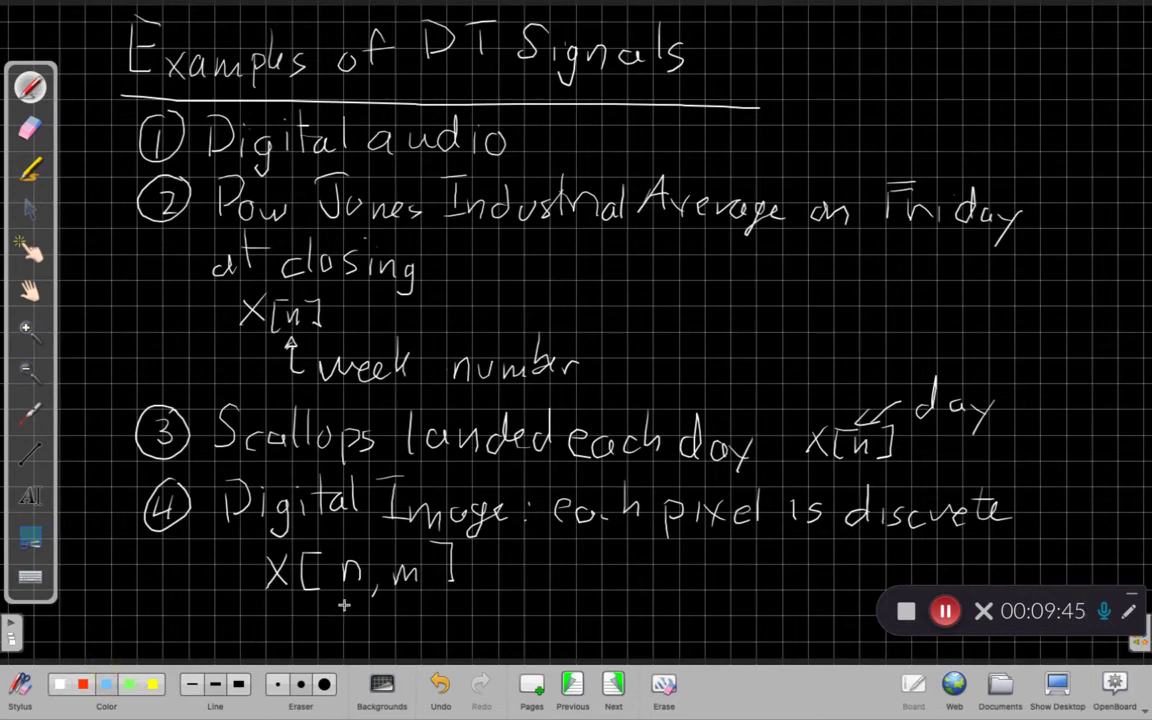
{"action": "mouse_move", "coordinate": [316, 628]}
{"action": "left_mouse_down"}
{"action": "mouse_move", "coordinate": [345, 606]}
{"action": "mouse_move", "coordinate": [352, 614]}
{"action": "left_mouse_up"}
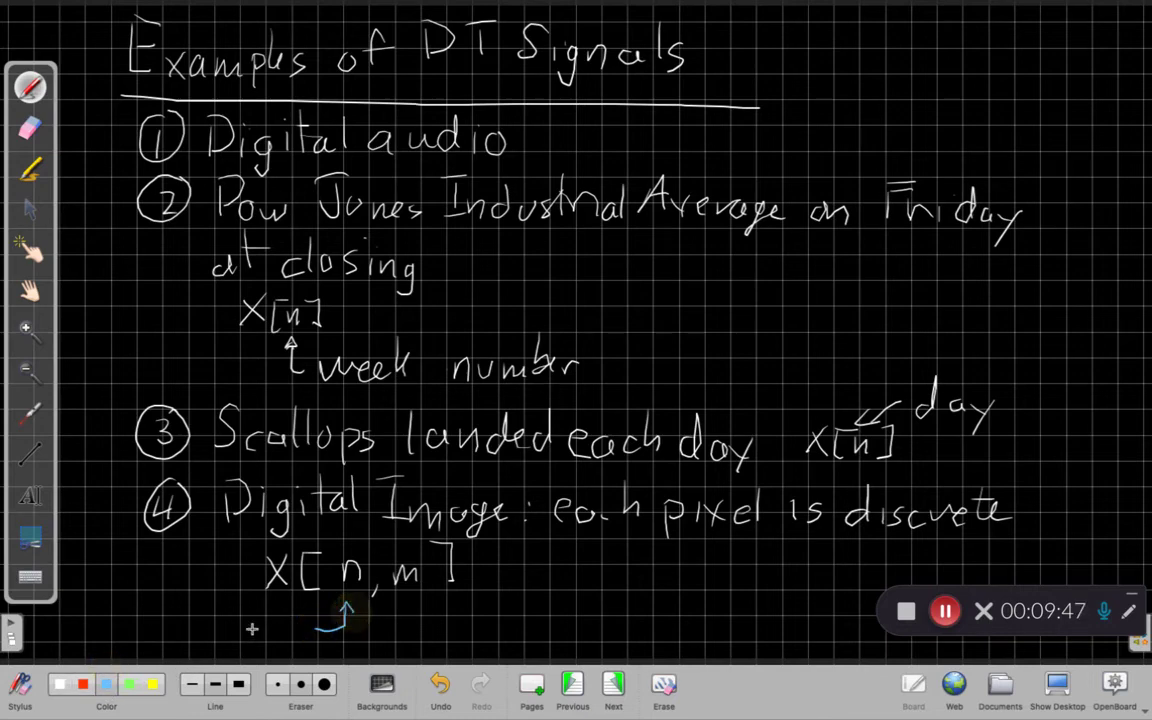
{"action": "mouse_move", "coordinate": [200, 633]}
{"action": "left_mouse_down"}
{"action": "mouse_move", "coordinate": [214, 619]}
{"action": "mouse_move", "coordinate": [274, 624]}
{"action": "left_mouse_up"}
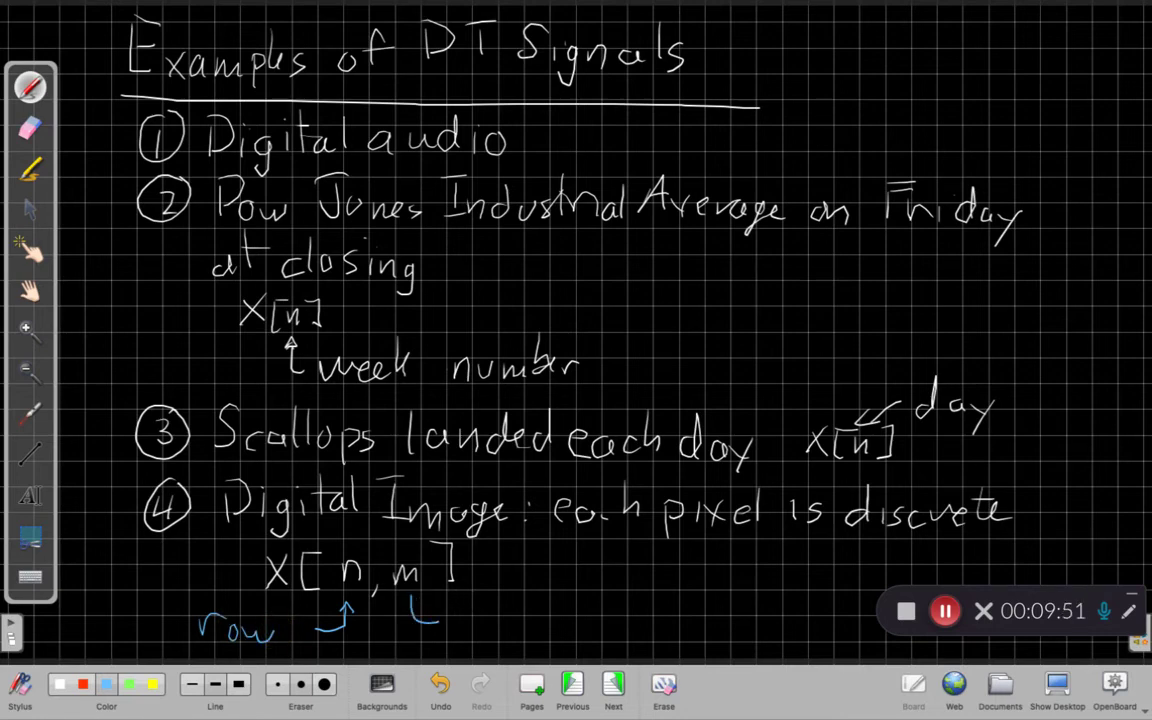
{"action": "left_click_drag", "start_coordinate": [438, 620], "coordinate": [410, 595]}
{"action": "left_click_drag", "start_coordinate": [403, 603], "coordinate": [418, 601]}
{"action": "mouse_move", "coordinate": [471, 614]}
{"action": "left_mouse_down"}
{"action": "mouse_move", "coordinate": [458, 626]}
{"action": "mouse_move", "coordinate": [605, 628]}
{"action": "left_mouse_up"}
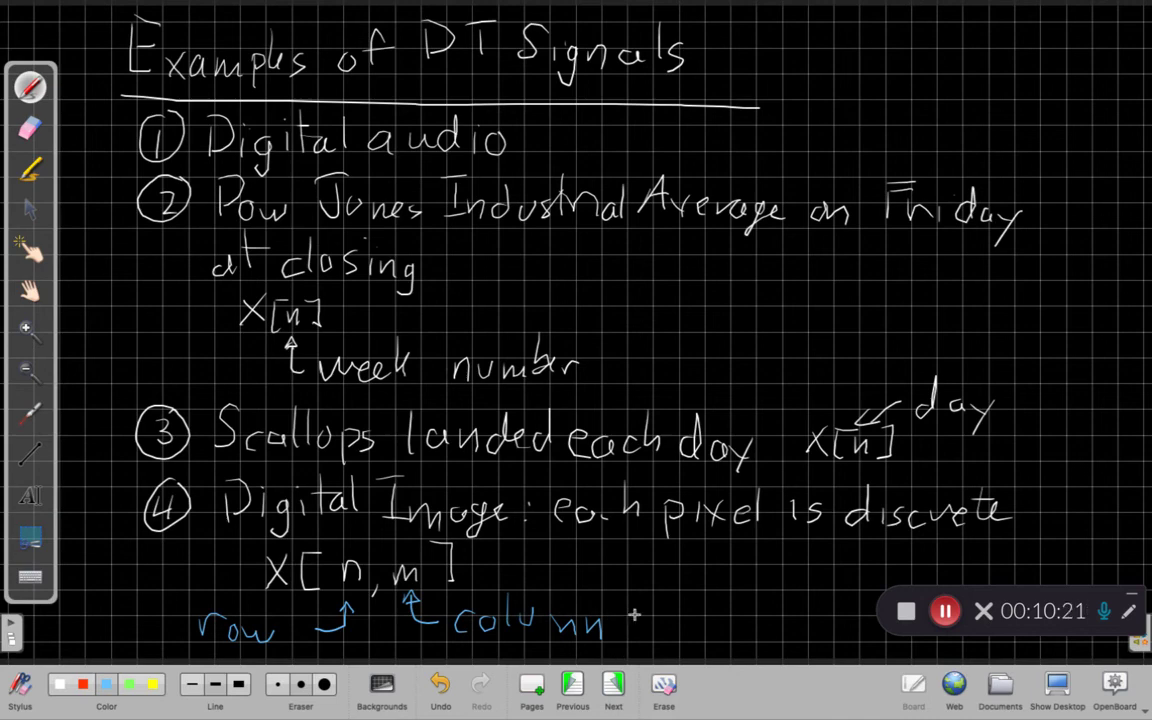
{"action": "left_click", "coordinate": [893, 712]}
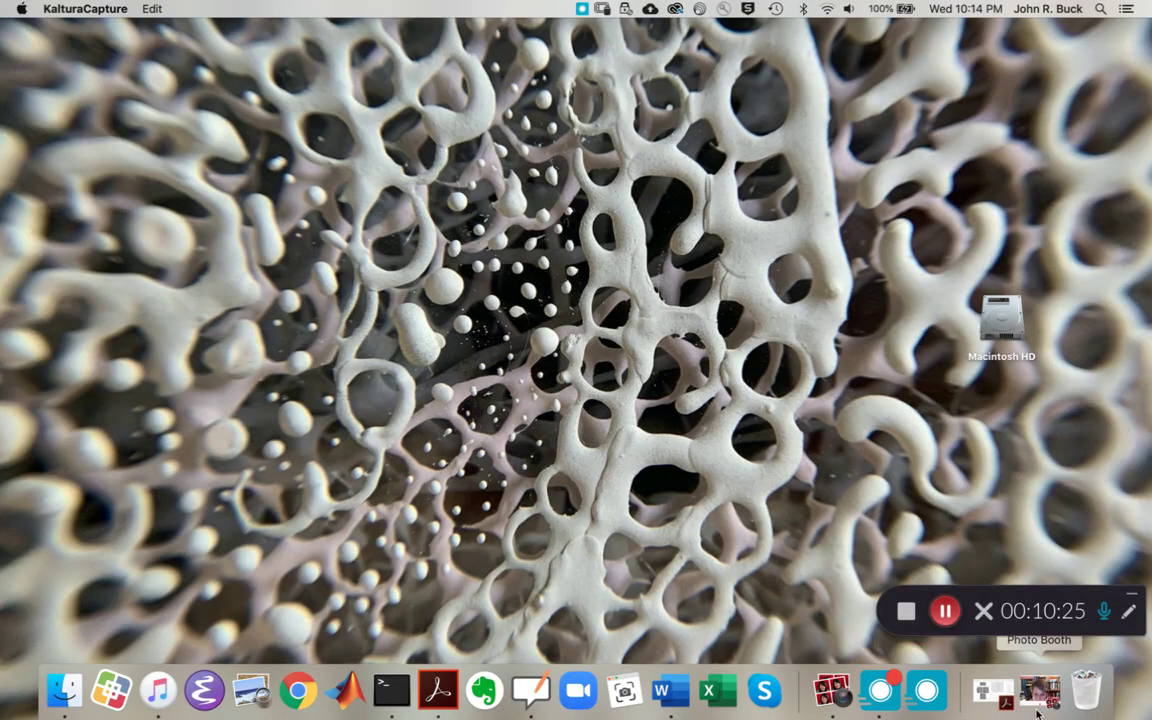
Step: Restore the minimized Photo Booth window from the Dock to show the live camera view
{"action": "left_click", "coordinate": [832, 689]}
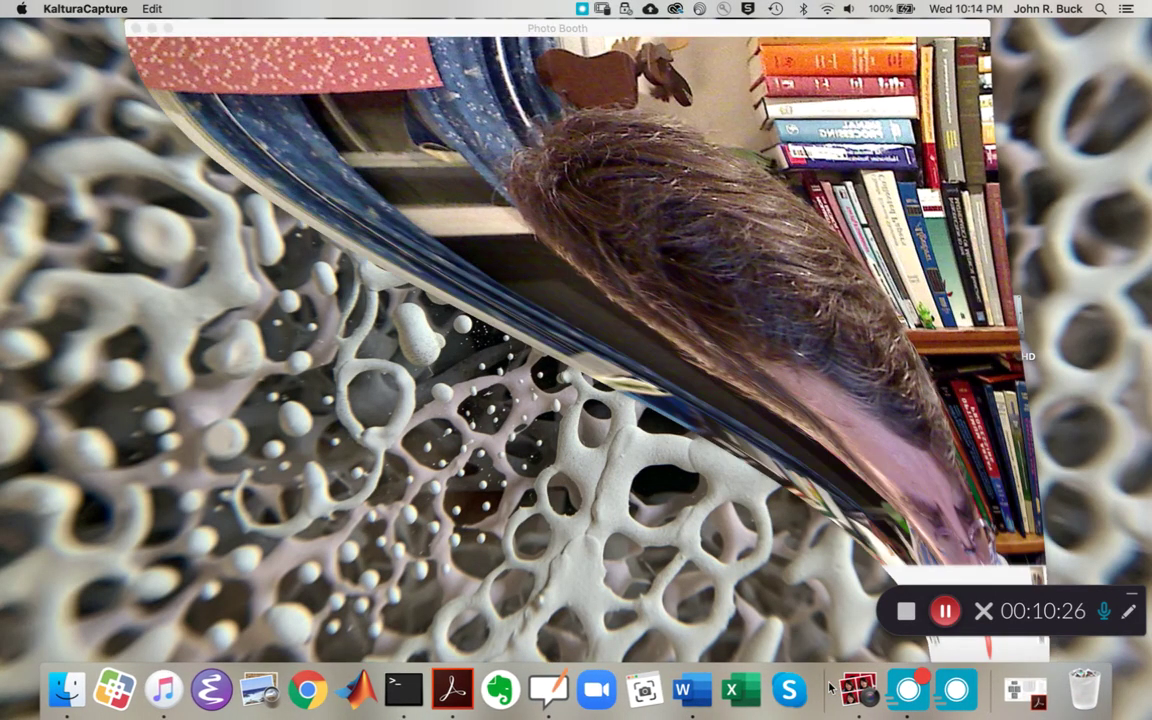